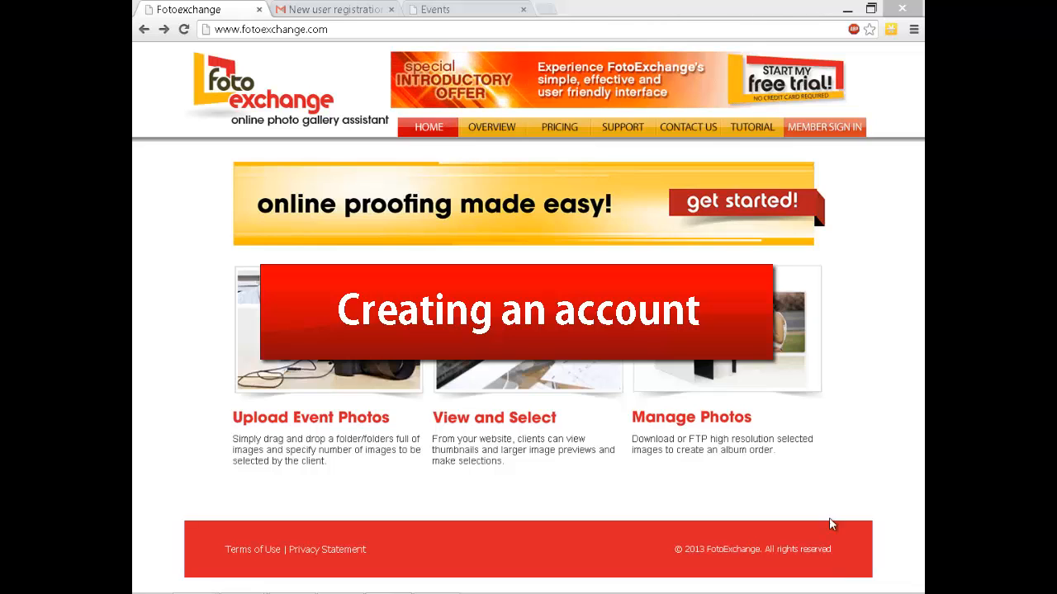
Register a new account with the completed registration form and finish the registration after reading the welcome message.
click(738, 206)
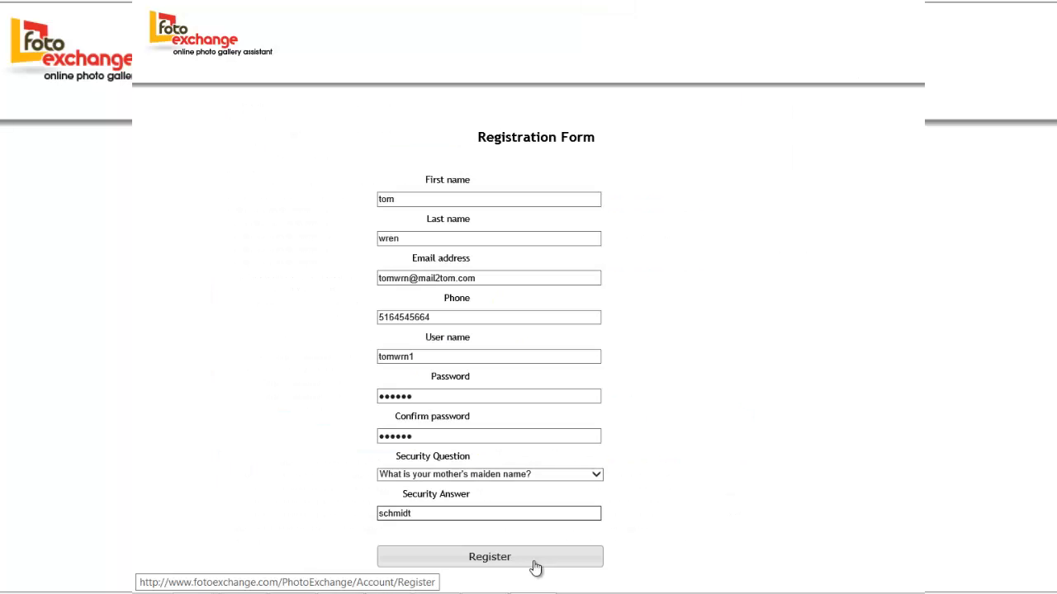
click(534, 563)
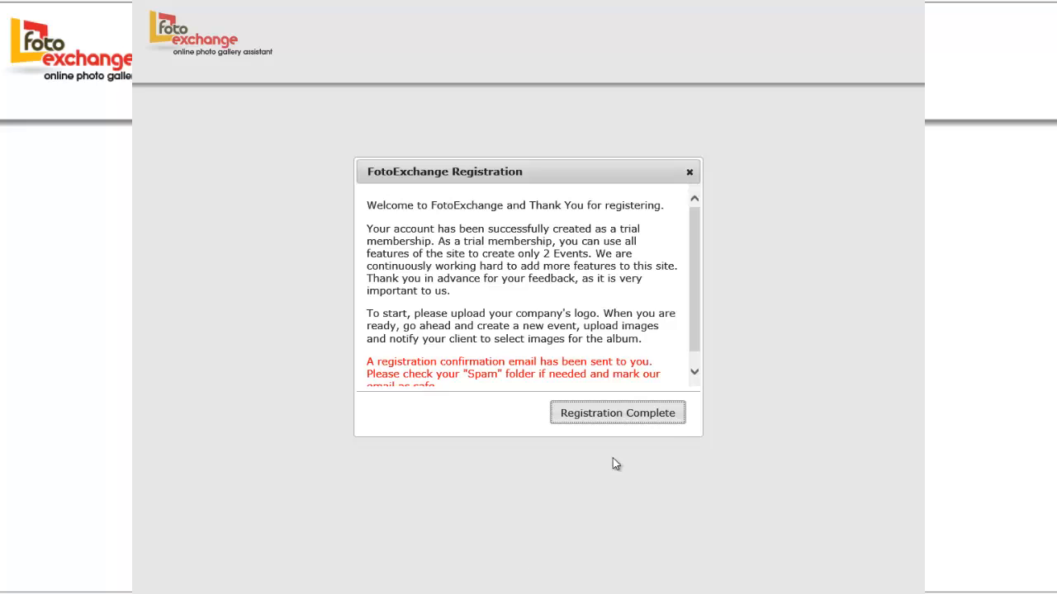
drag(696, 326, 694, 353)
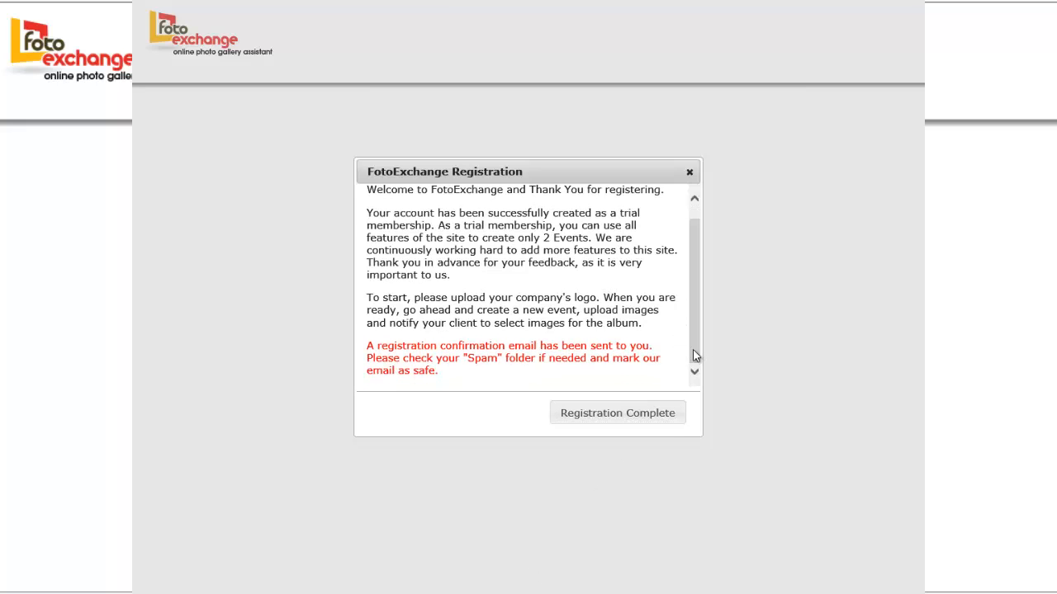
click(657, 417)
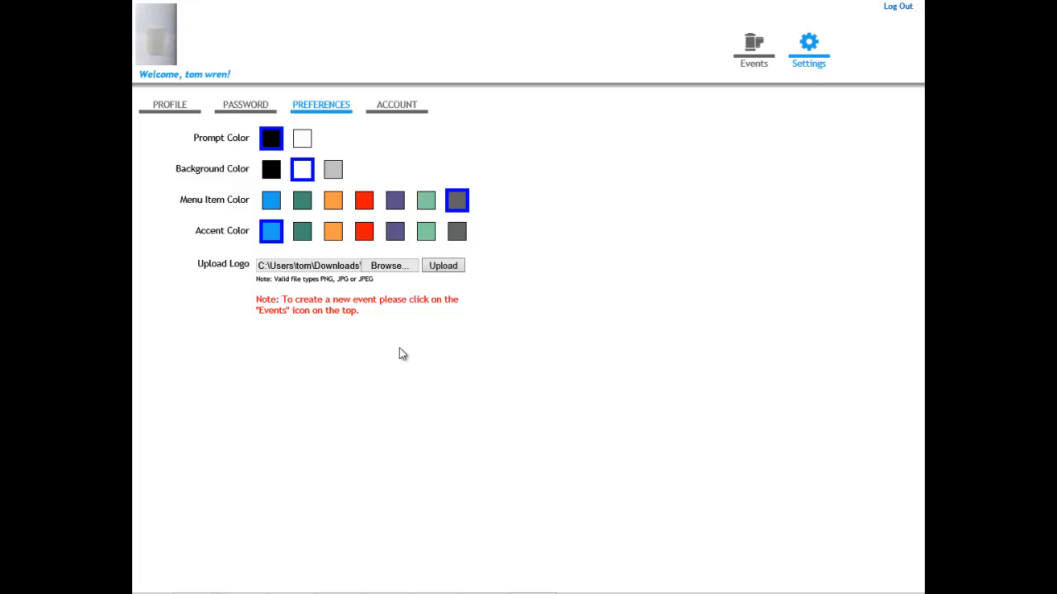
Upload the company logo from the logo folder in Downloads.
click(388, 266)
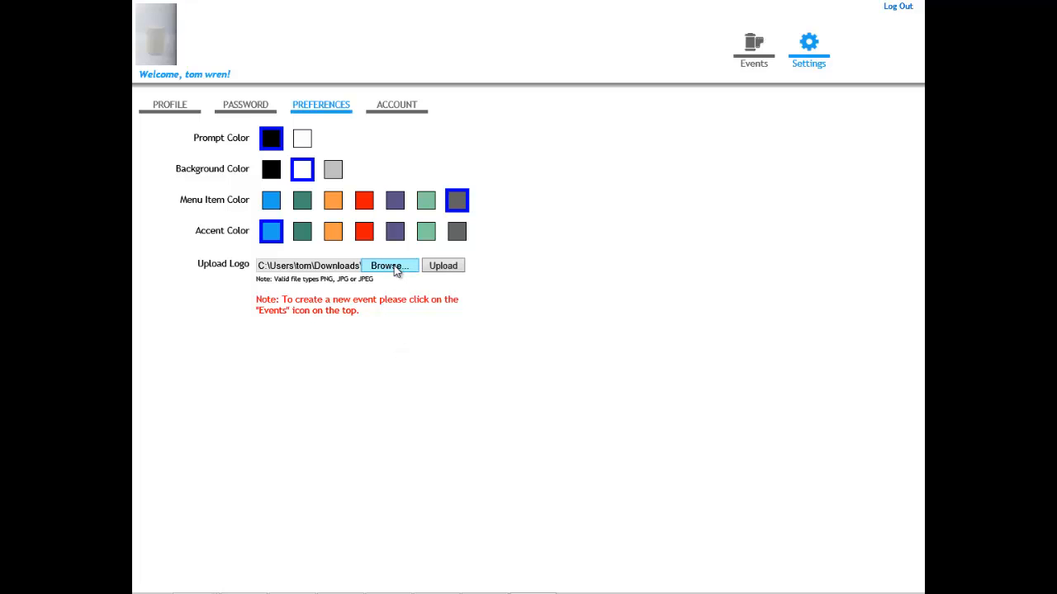
click(207, 138)
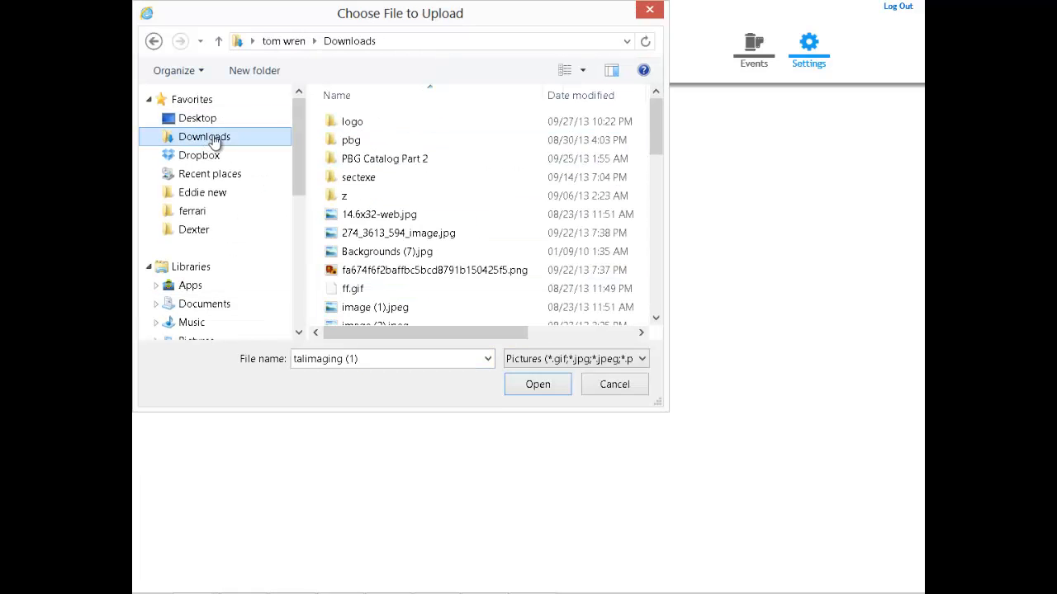
double_click(352, 125)
double_click(351, 126)
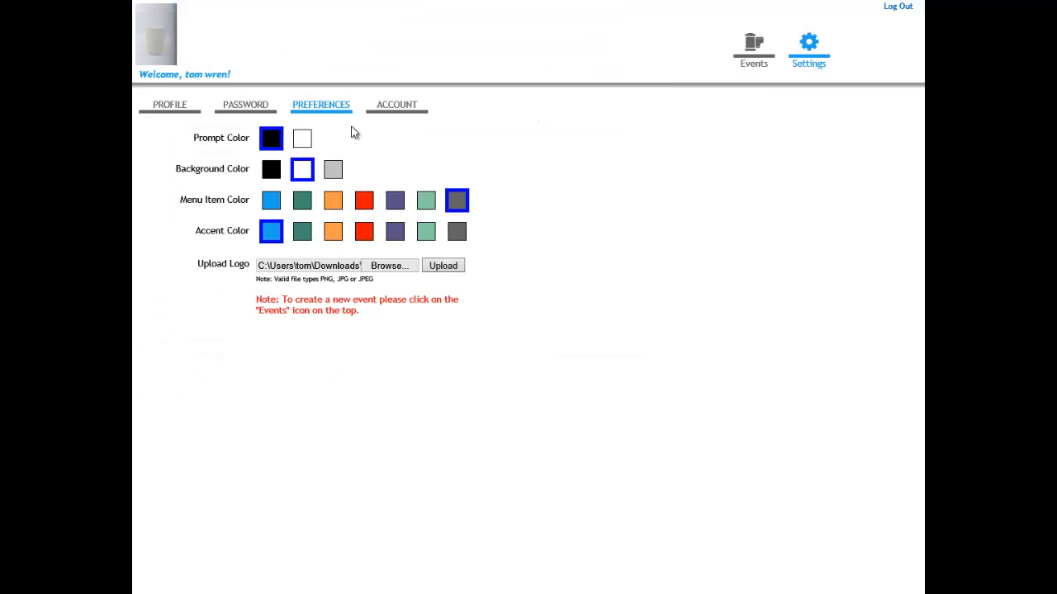
click(446, 272)
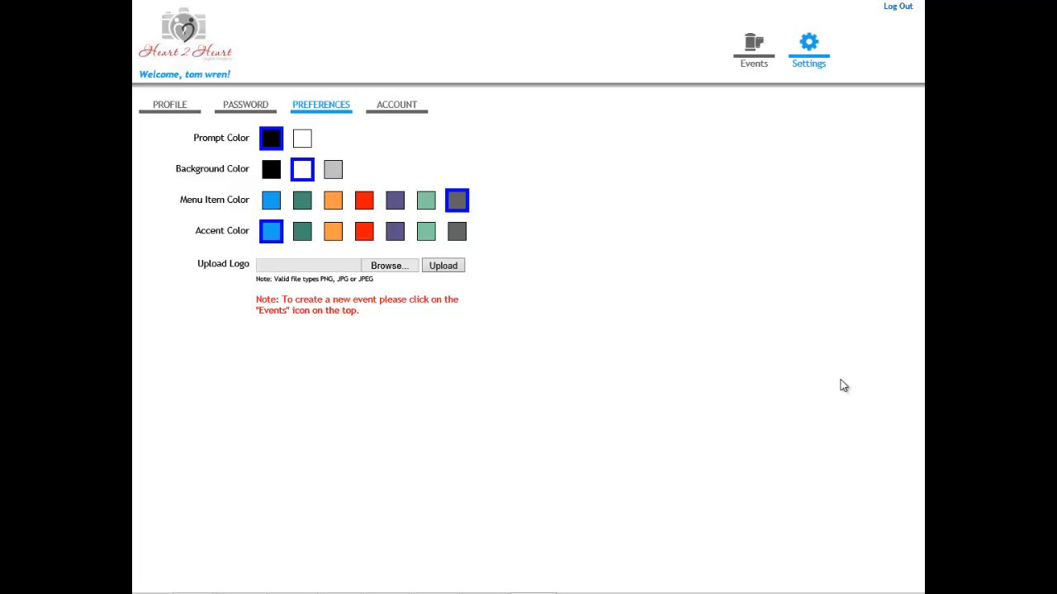
Start a new event named Smith Wedding with the event date 09/09/2013.
click(752, 52)
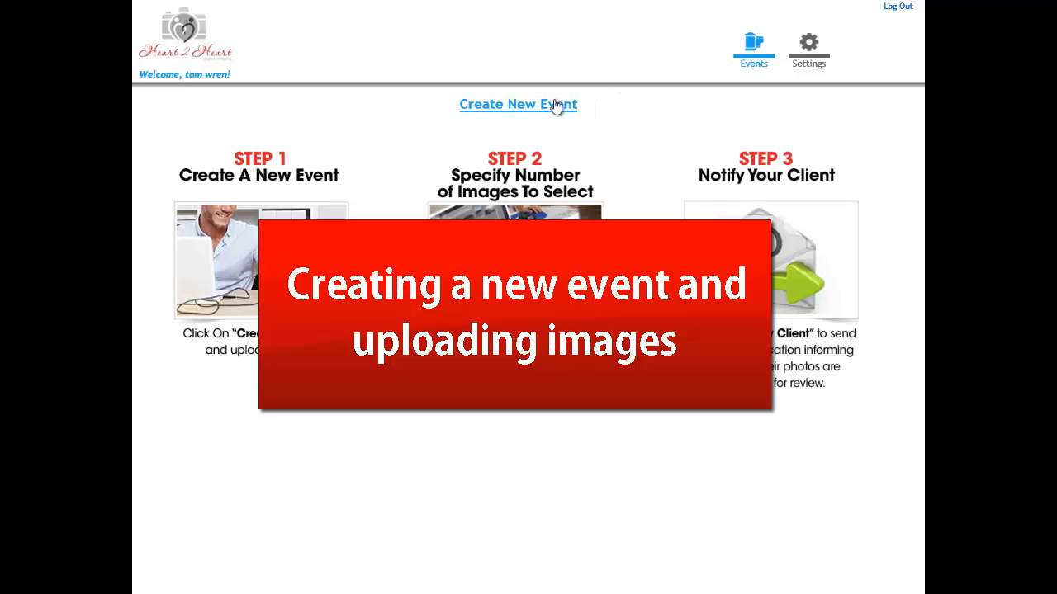
click(541, 105)
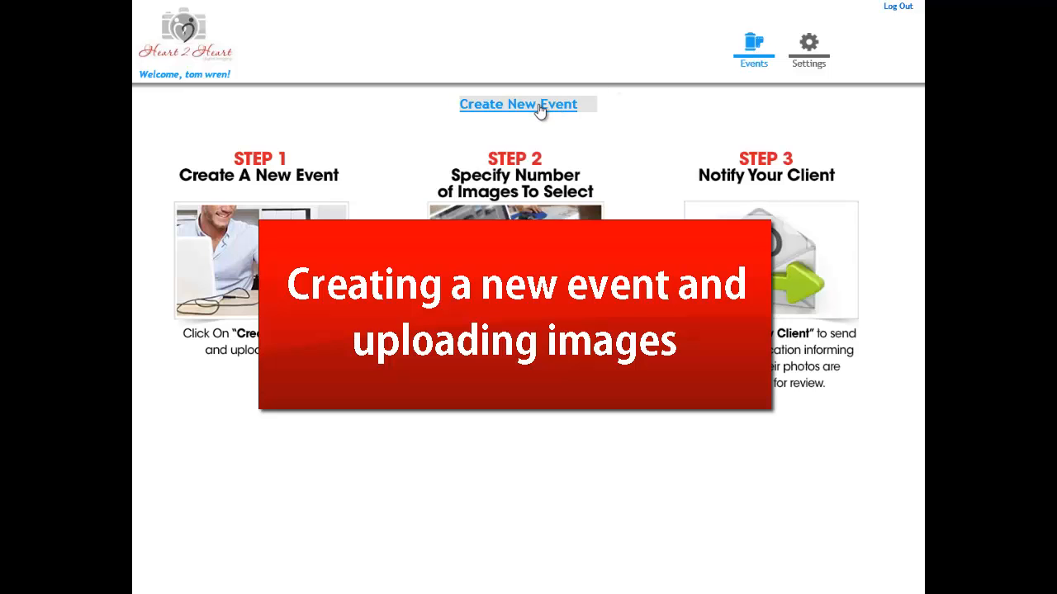
click(480, 168)
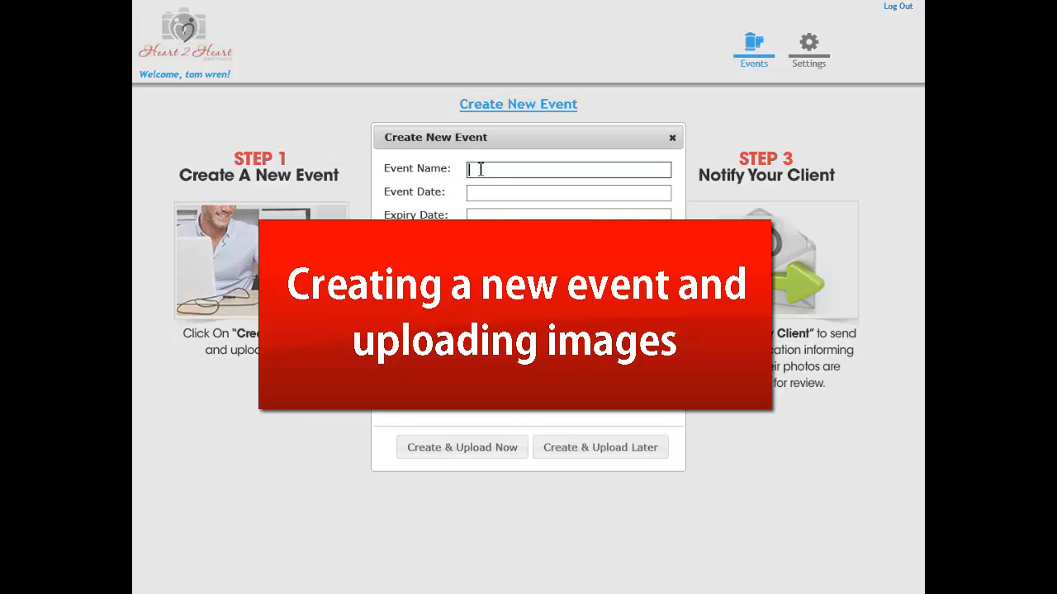
text(Smi)
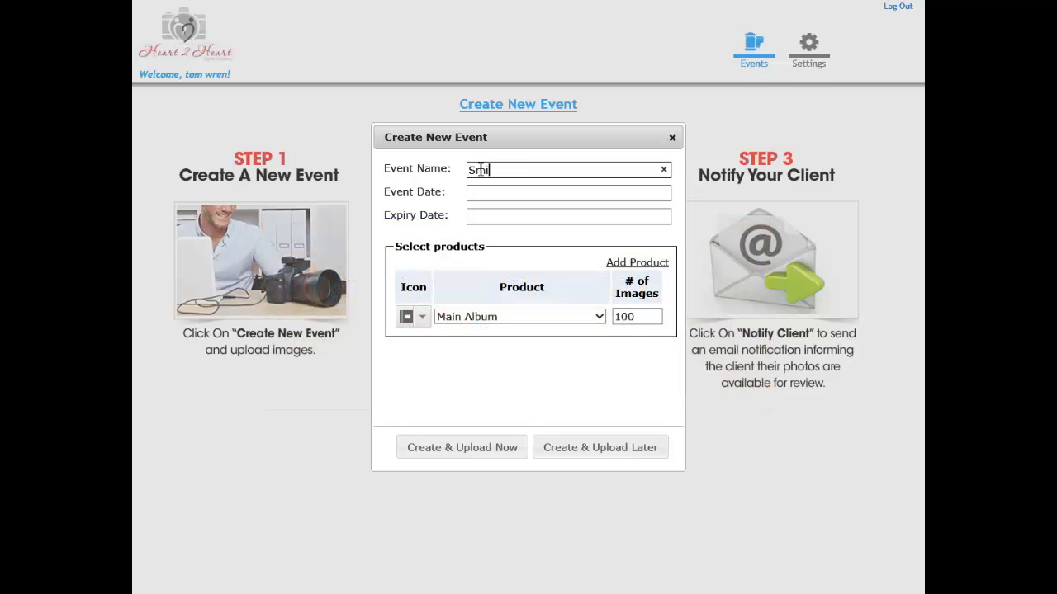
text(th Wedding)
click(487, 191)
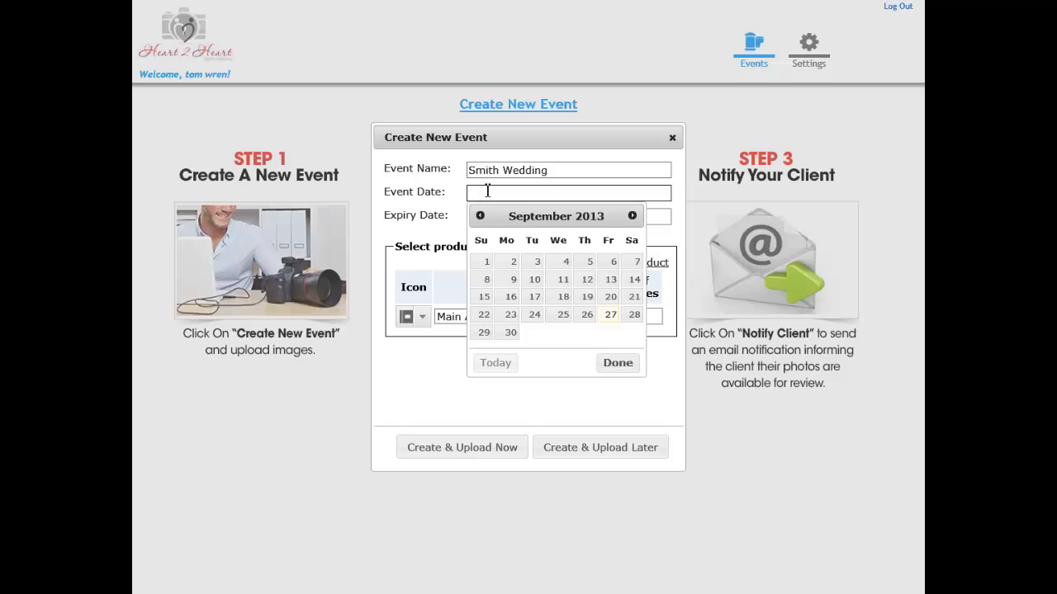
click(508, 281)
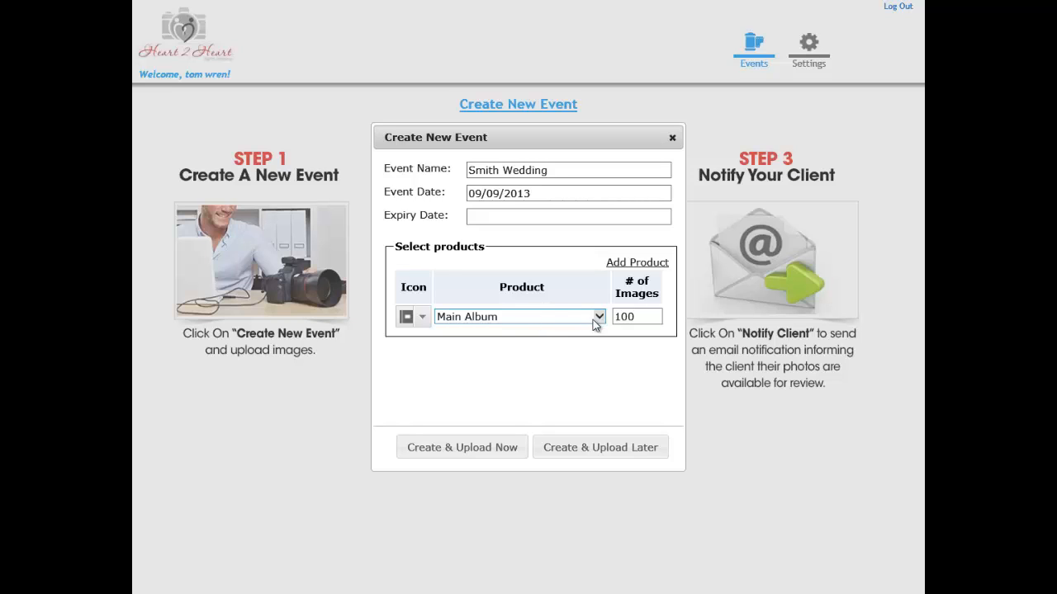
Set the Main Album to 85 images and add a Parent Album as a second product.
drag(639, 317, 616, 318)
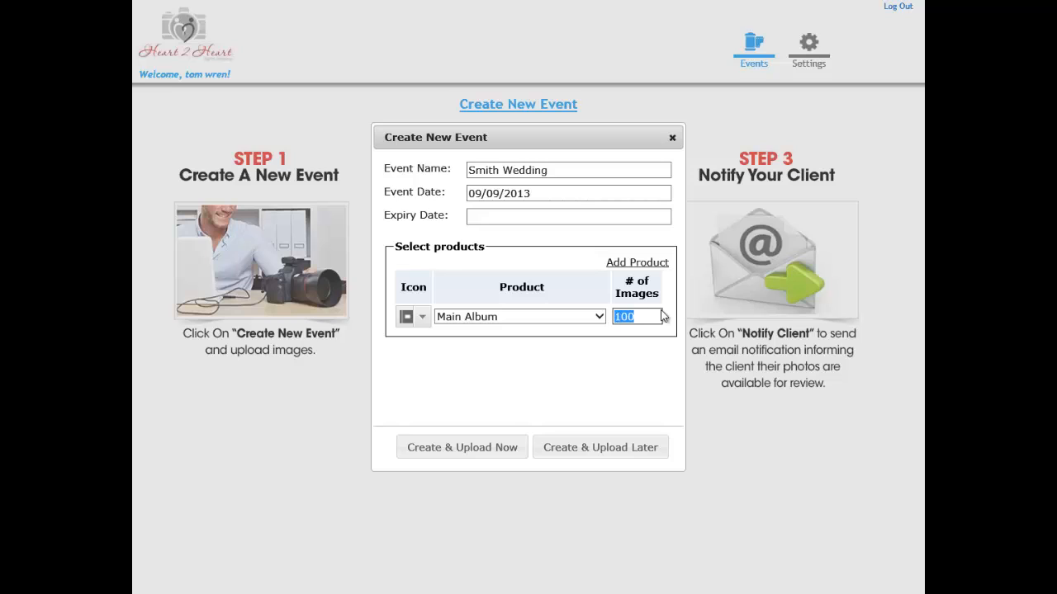
text(85)
click(641, 265)
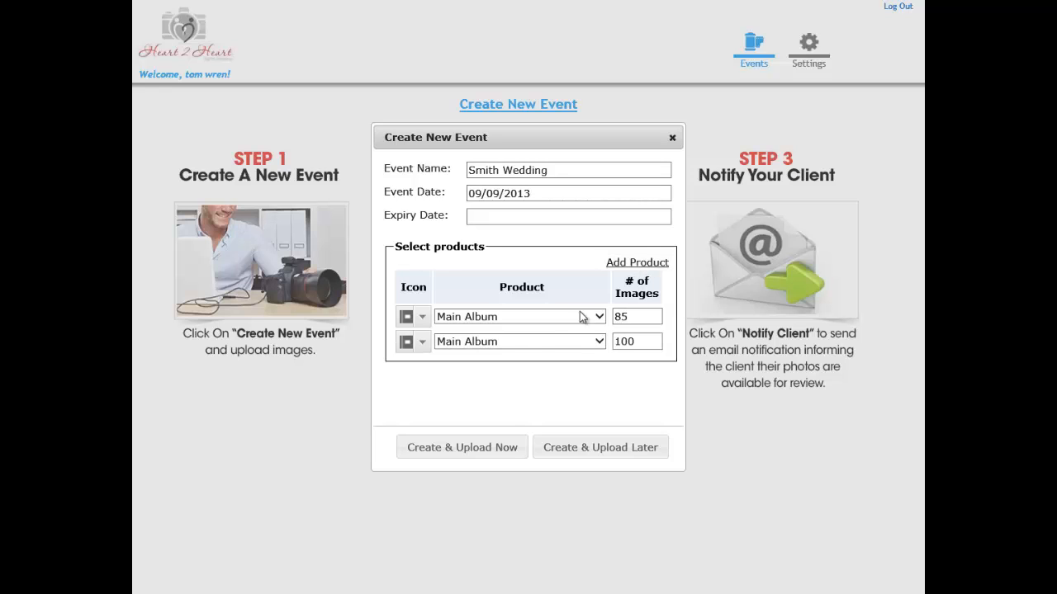
click(472, 342)
click(471, 354)
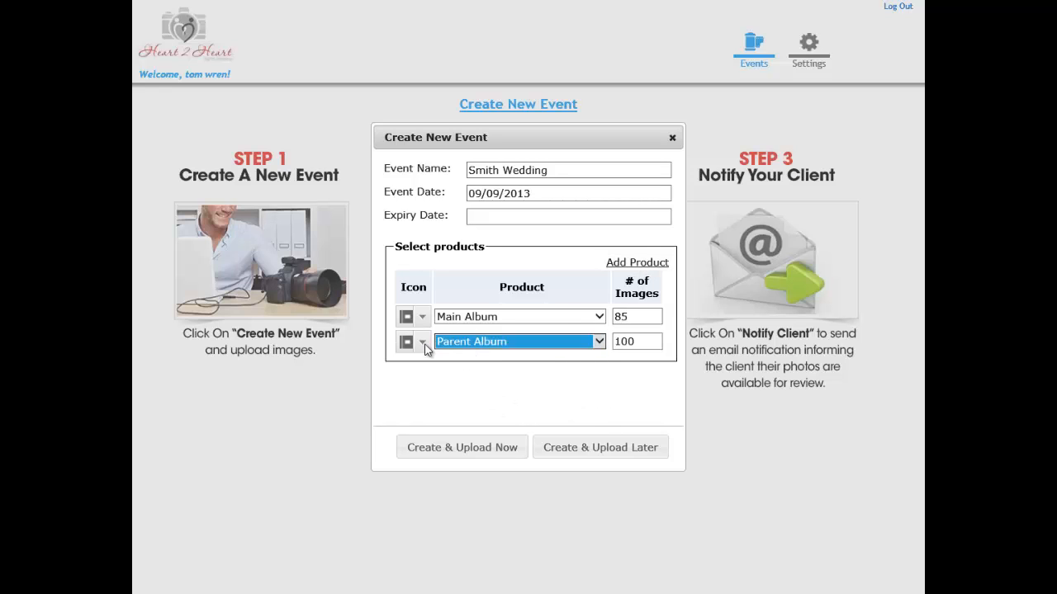
Give the Parent Album the solid album icon and set its number of images to 60.
click(423, 343)
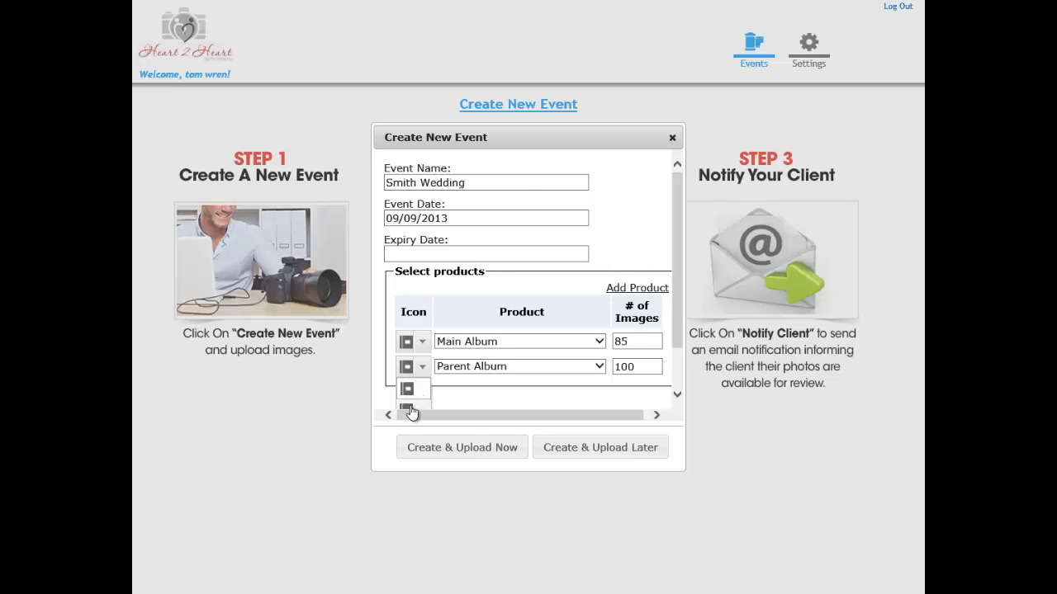
click(411, 410)
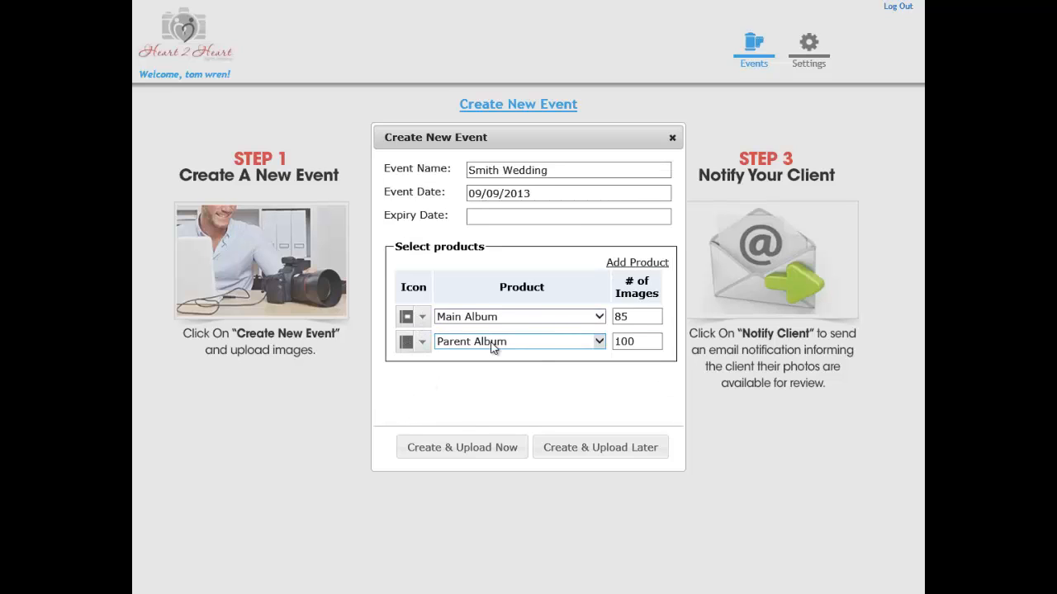
click(639, 342)
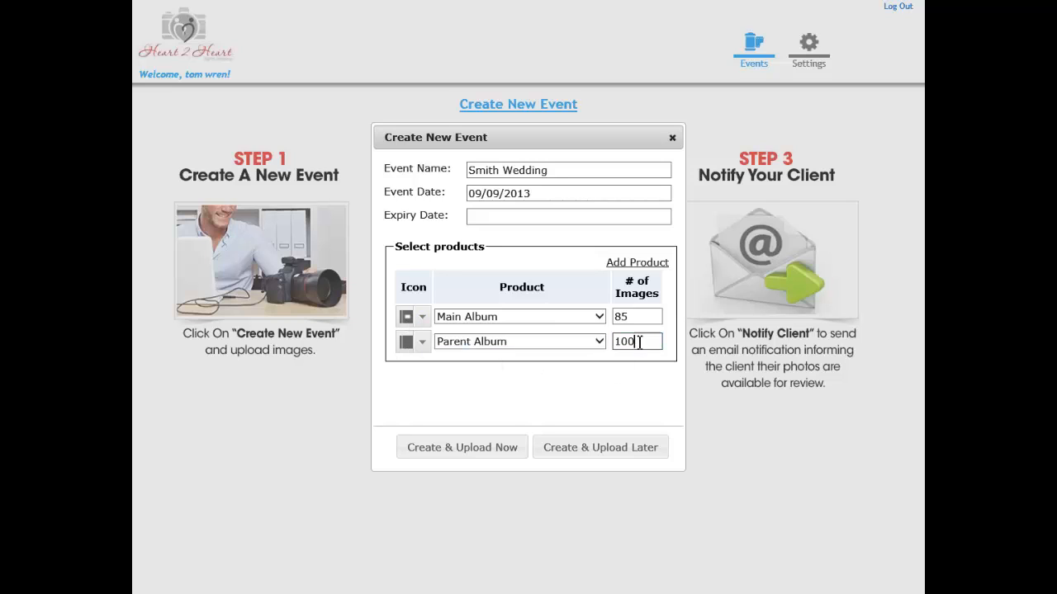
drag(639, 342, 580, 342)
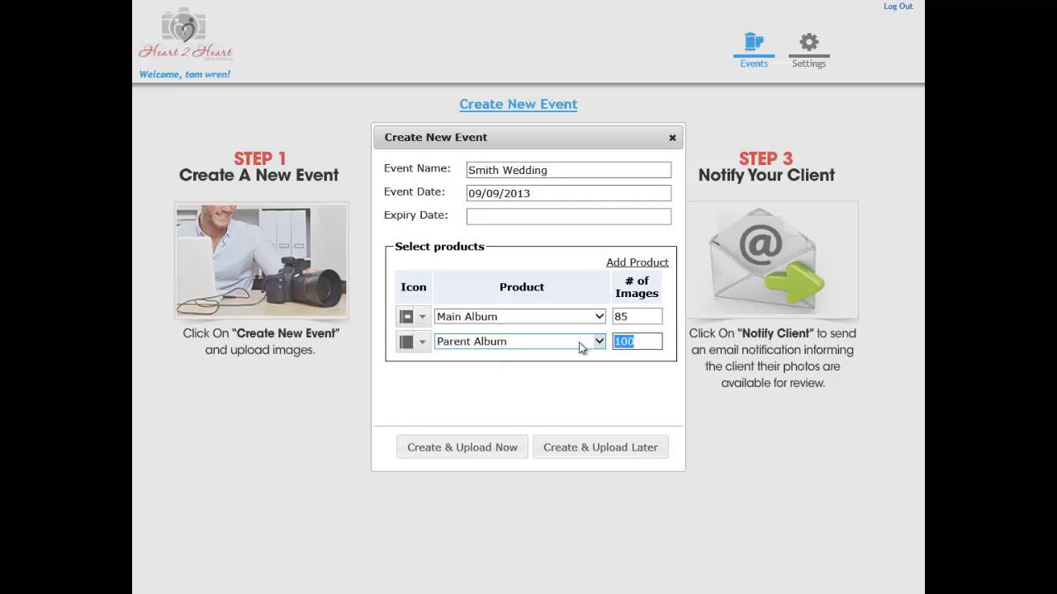
text(60)
Create the event for immediate upload and open the IS-957 Dream Wedding folder on the Desktop.
click(470, 455)
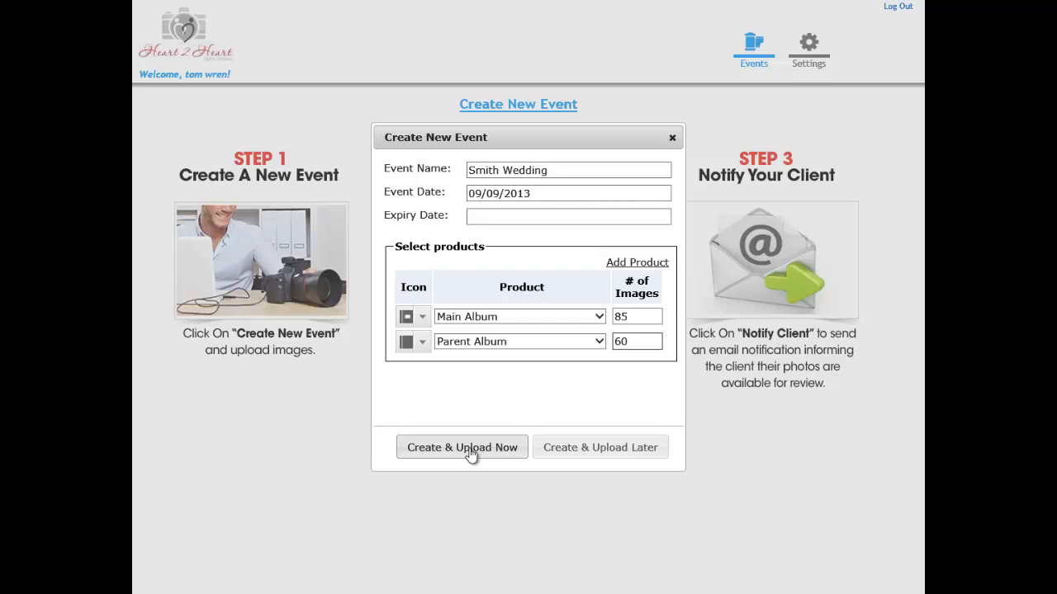
click(471, 455)
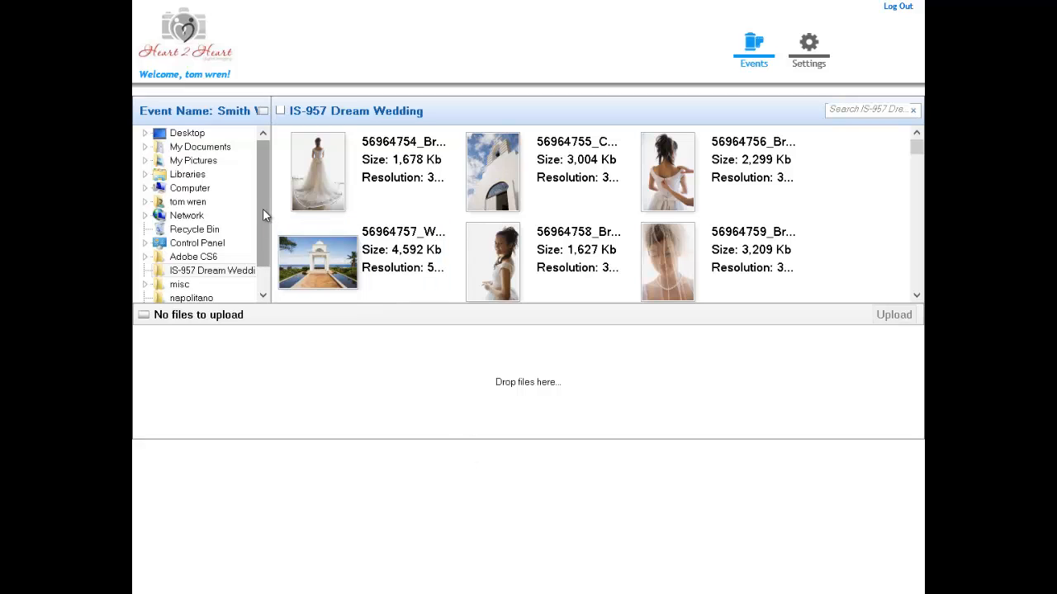
click(187, 135)
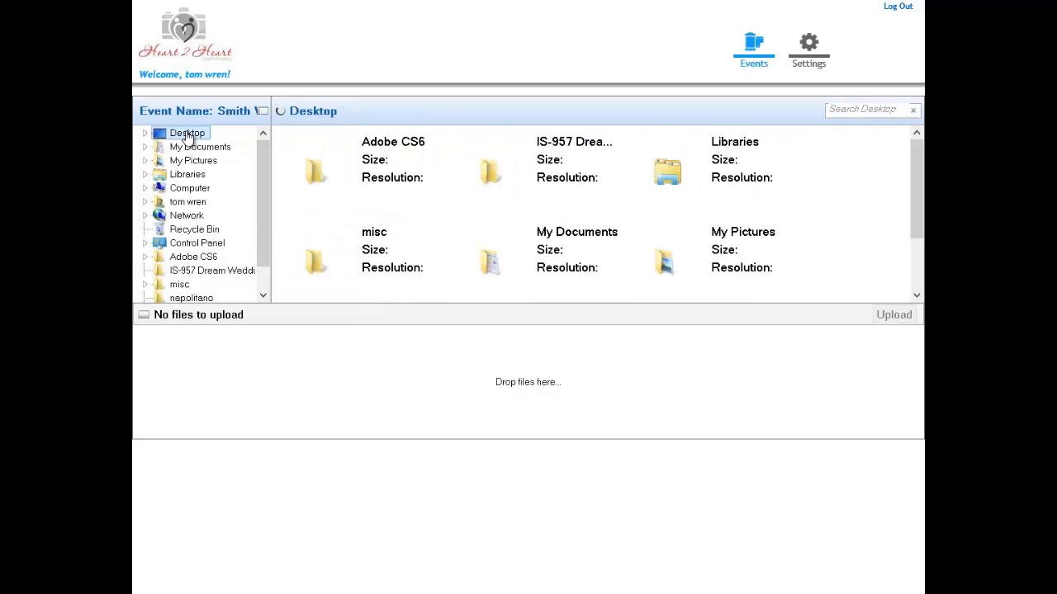
double_click(601, 169)
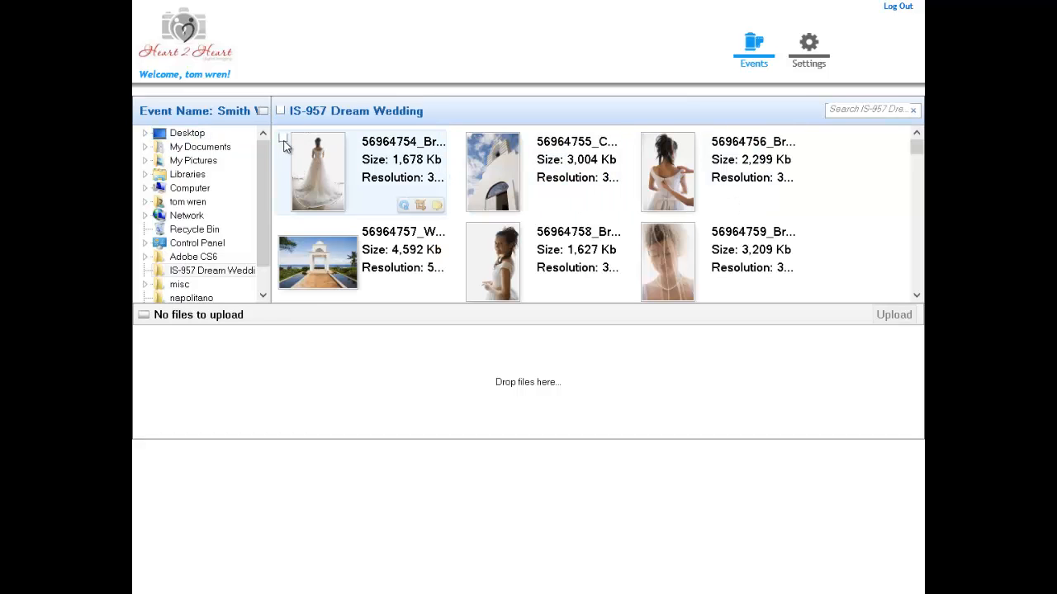
Select all images in the IS-957 Dream Wedding folder and upload them to the event.
click(283, 141)
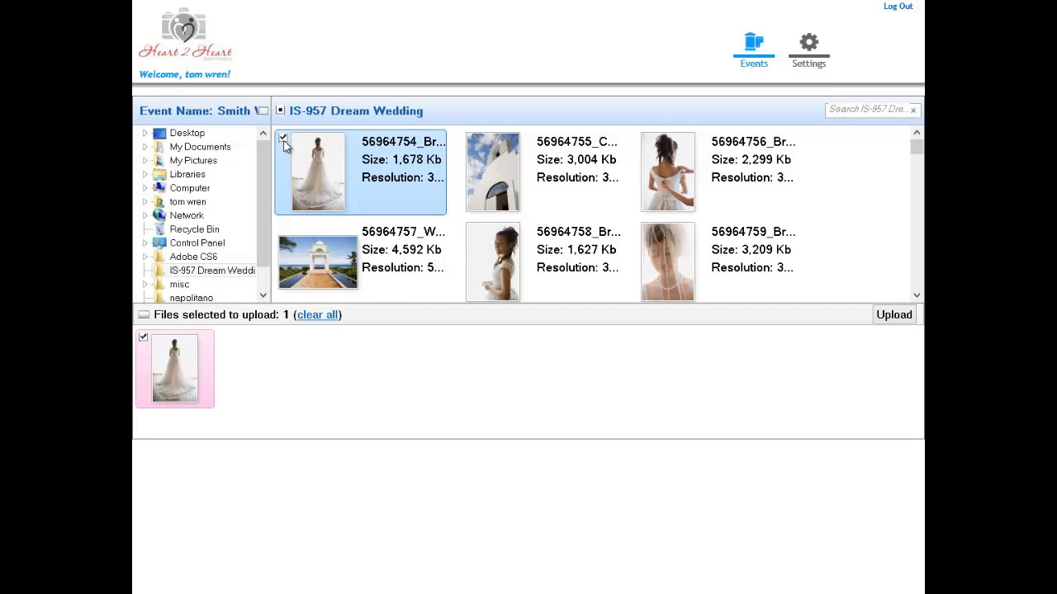
click(282, 140)
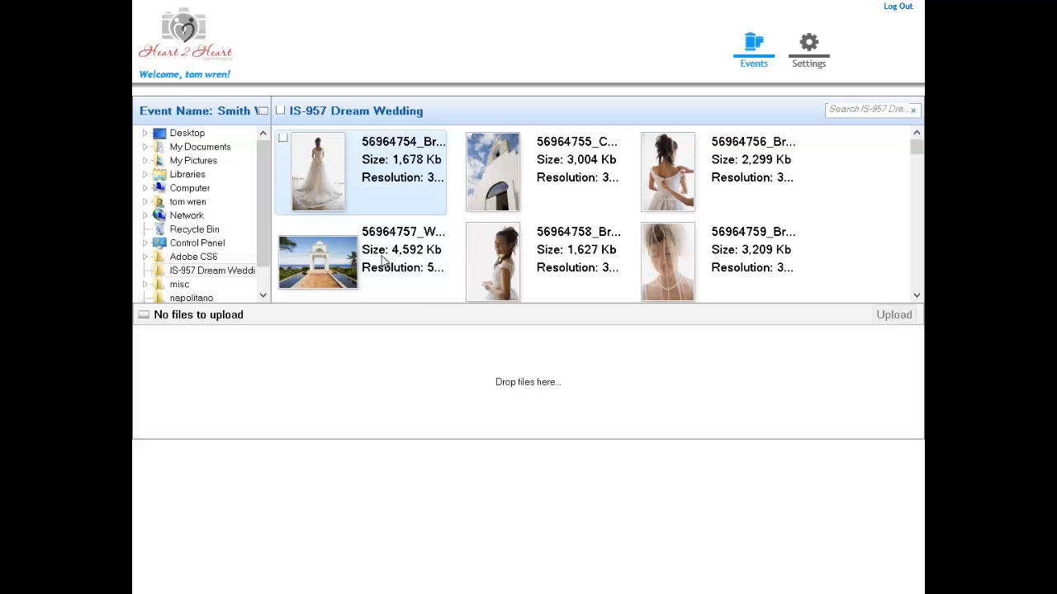
click(281, 111)
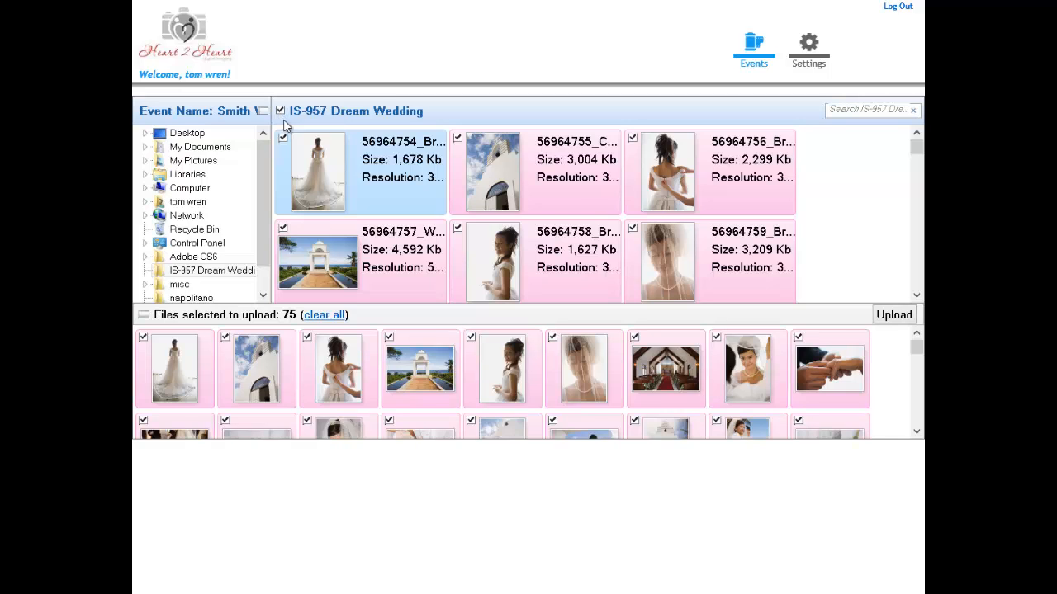
click(885, 317)
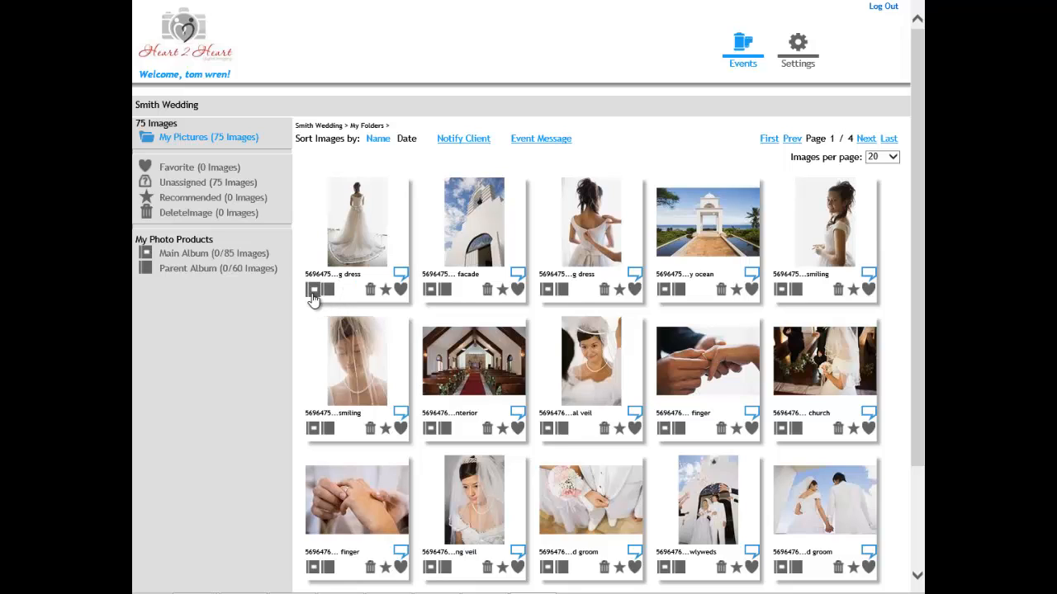
Mark the first wedding dress image as recommended and remove the recommendation again.
click(385, 290)
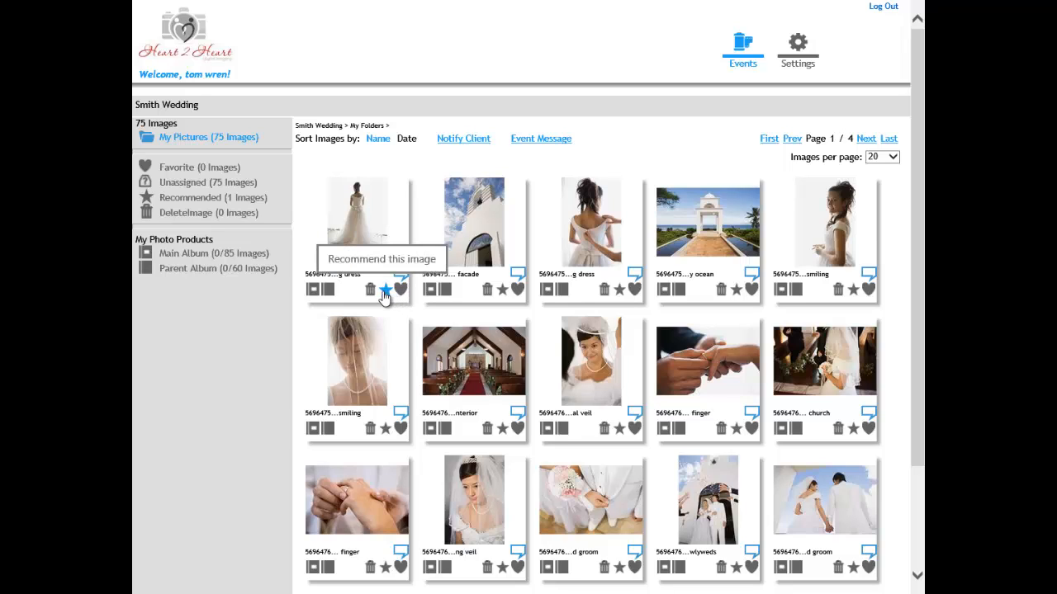
click(384, 291)
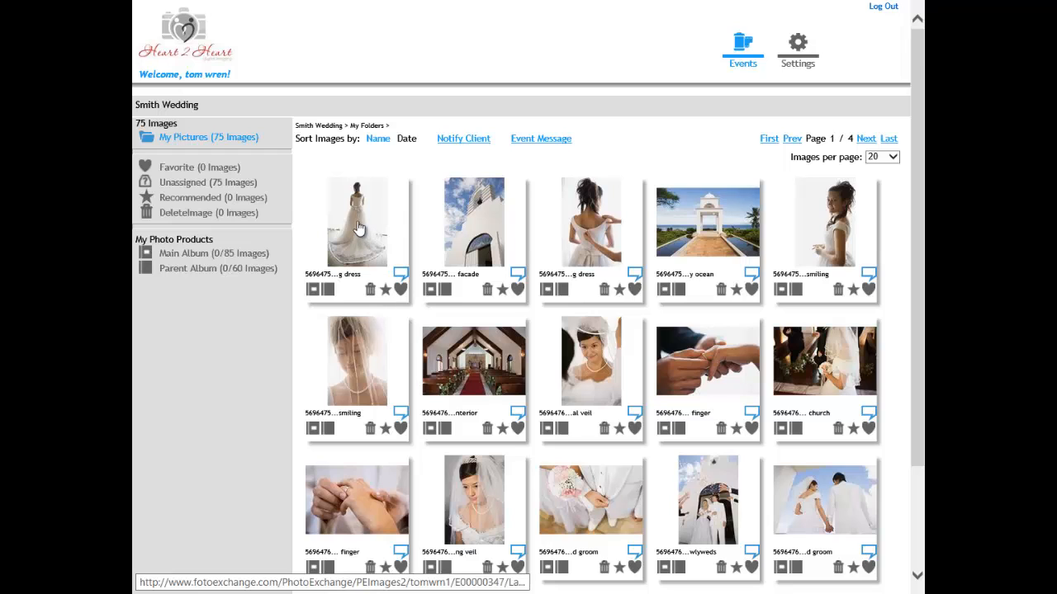
Open the first image in the large preview, browse forward to the third image and return to the first.
click(358, 229)
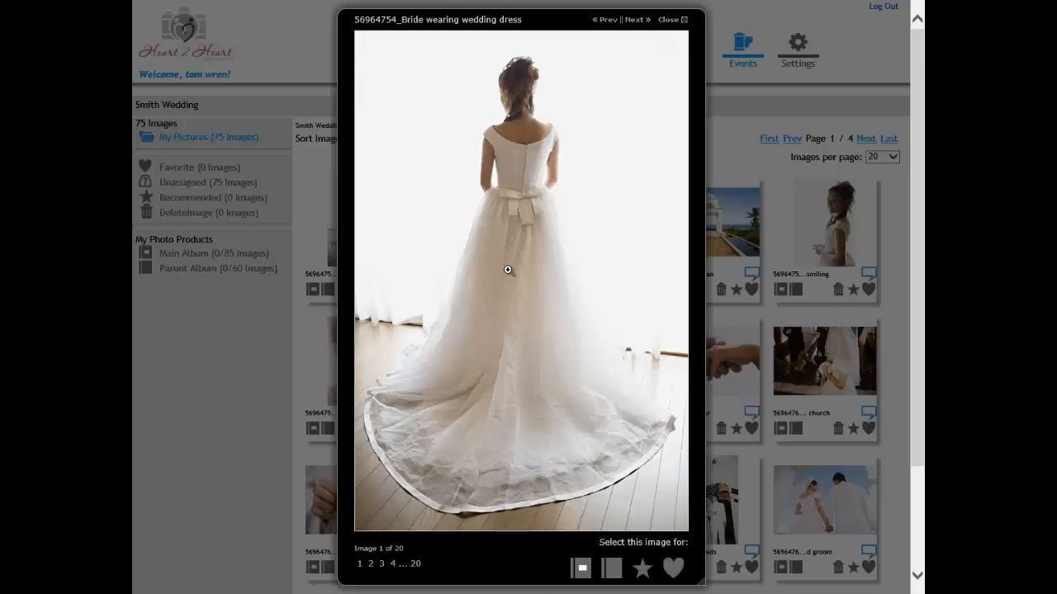
click(595, 452)
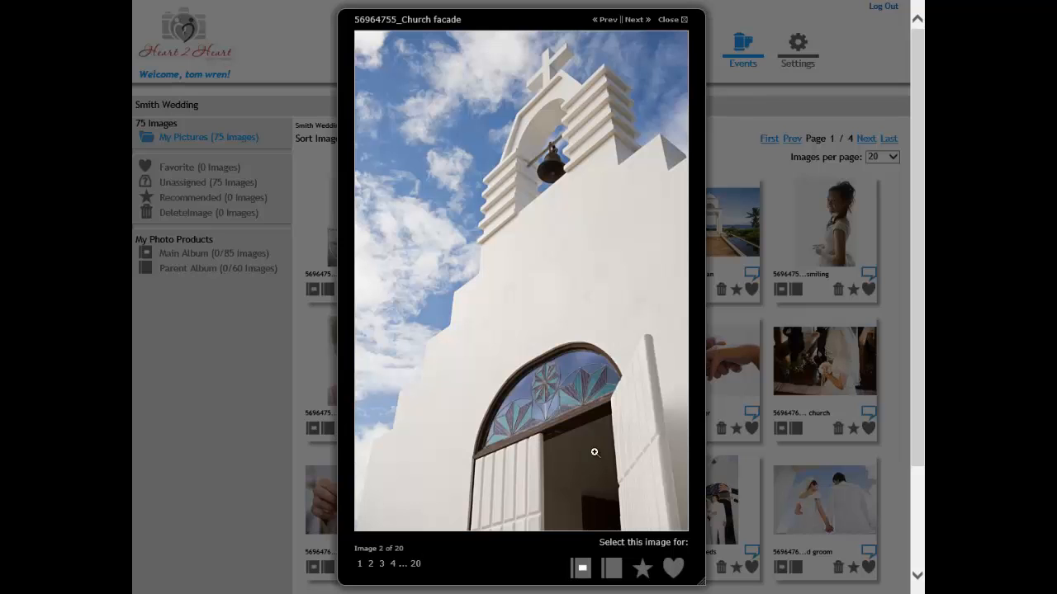
click(594, 453)
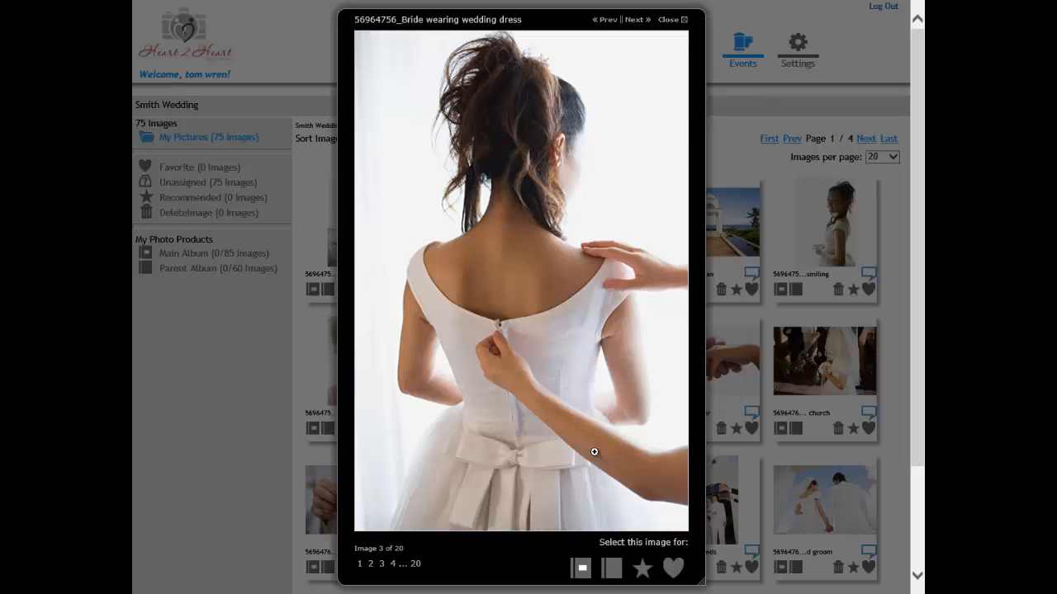
key(Left)
key(Left)
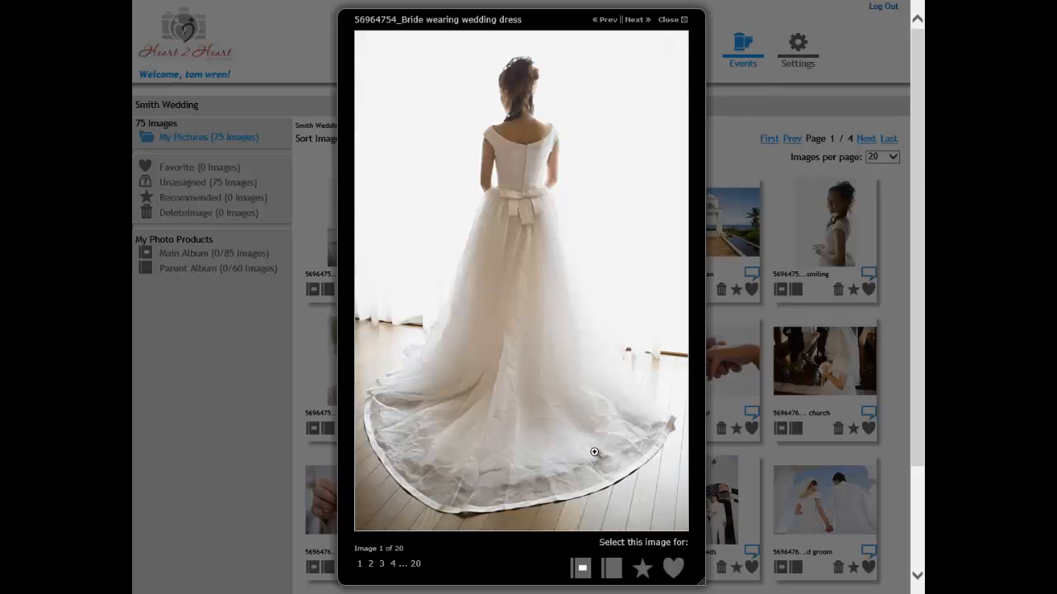
Assign the first wedding dress image to the Main Album, and add it to the Parent Album and remove it again.
click(584, 570)
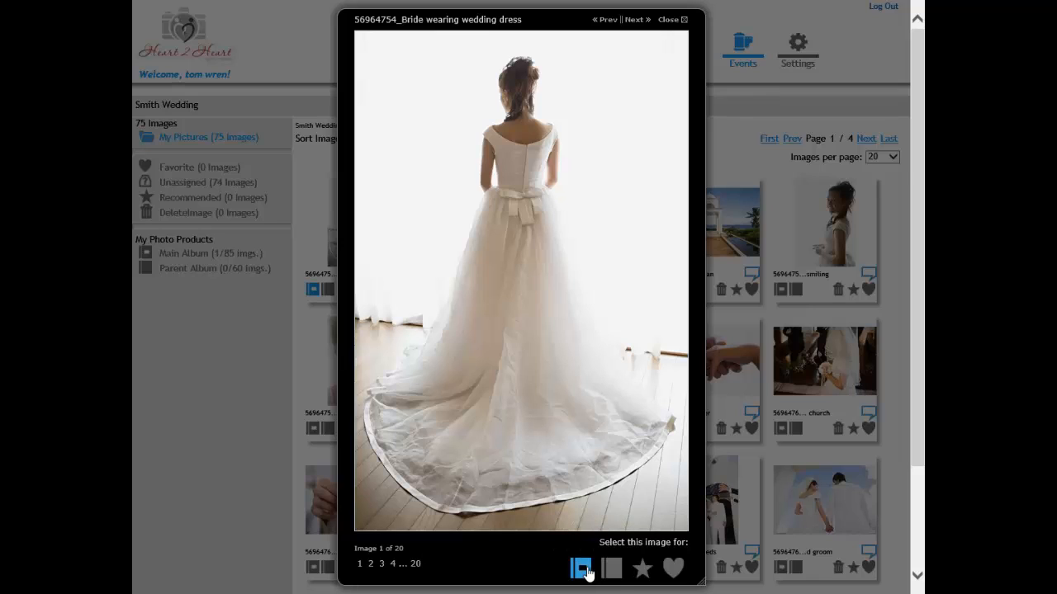
click(614, 571)
click(615, 571)
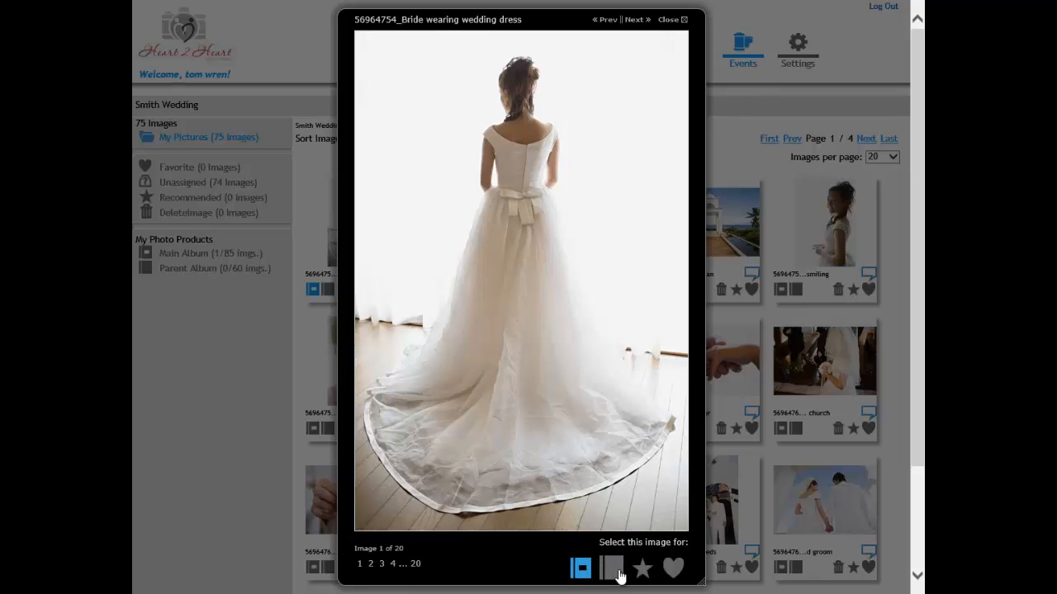
Browse the large previews, mark images 1, 4, 6, 8, 9, 12 and 14 as favorites, and close the preview.
click(673, 565)
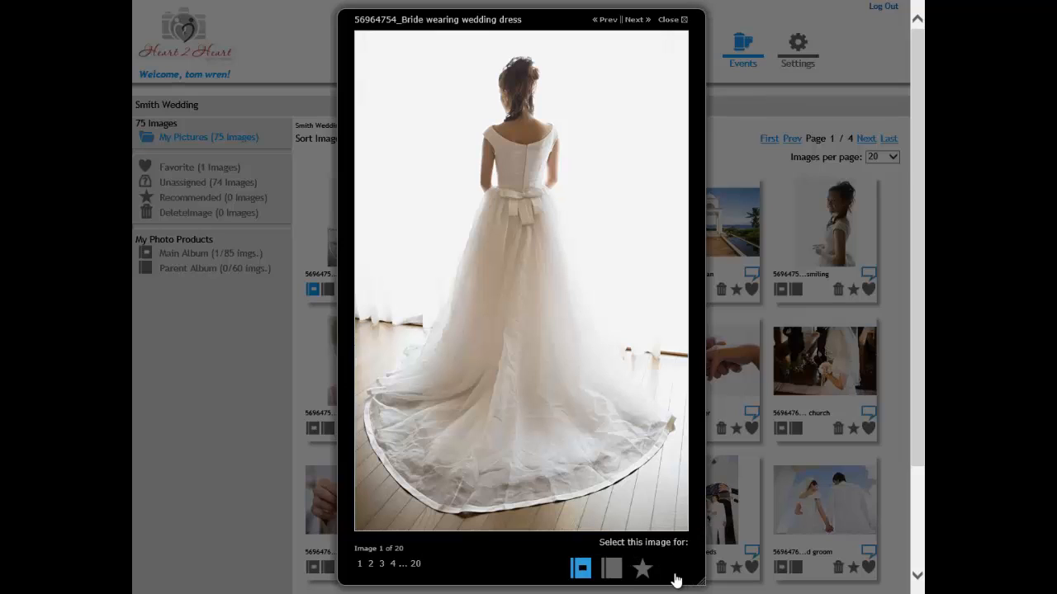
click(674, 575)
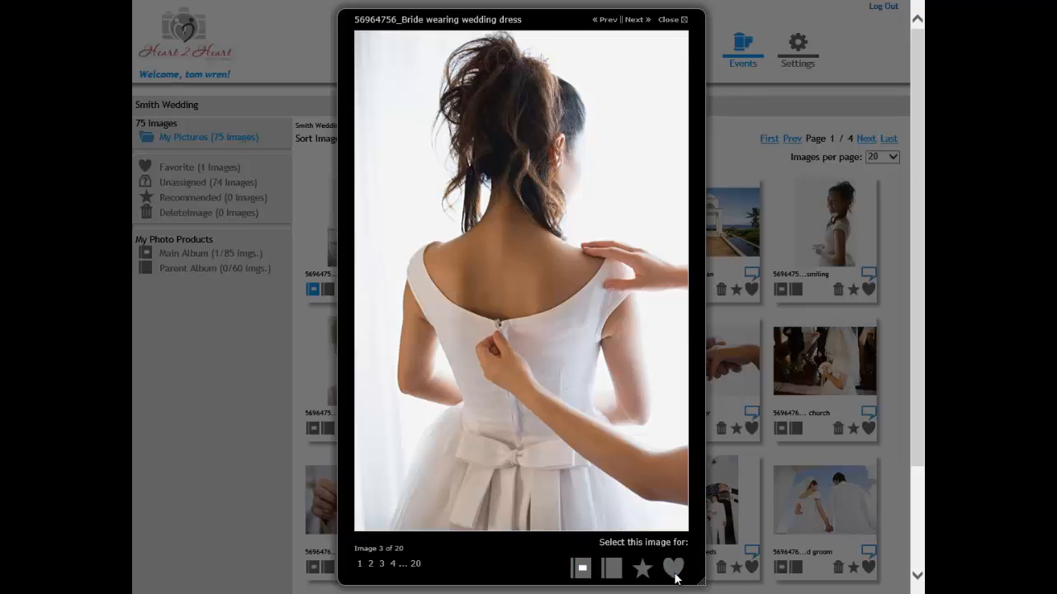
click(674, 575)
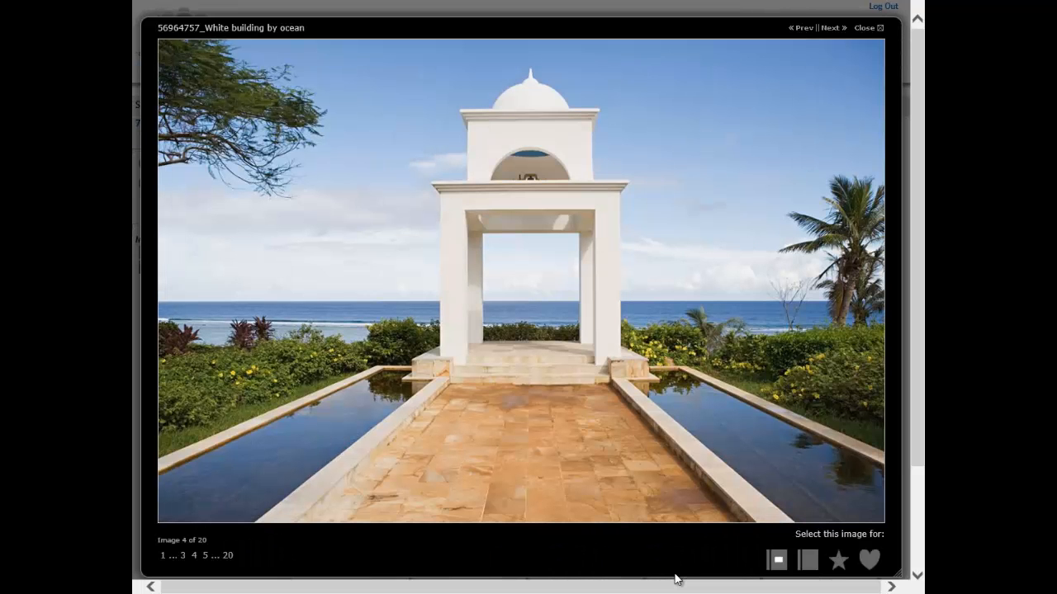
click(869, 560)
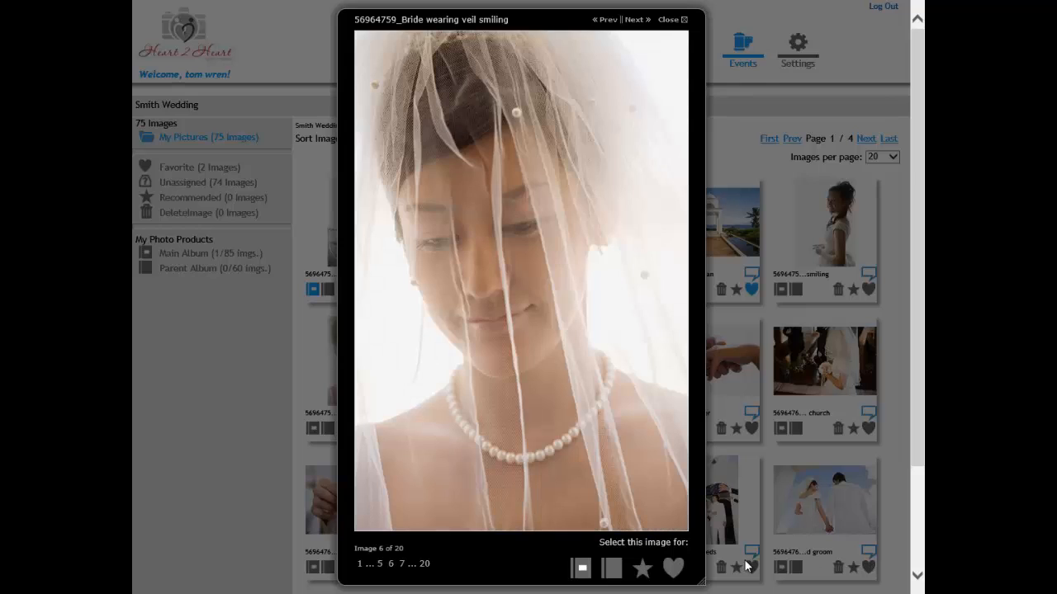
click(674, 568)
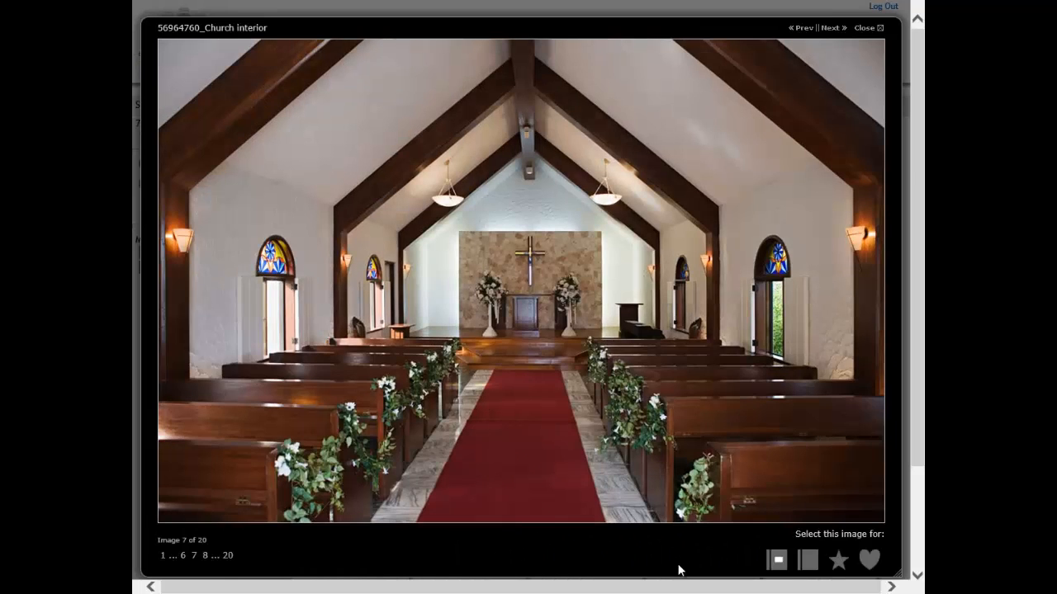
click(778, 562)
click(670, 574)
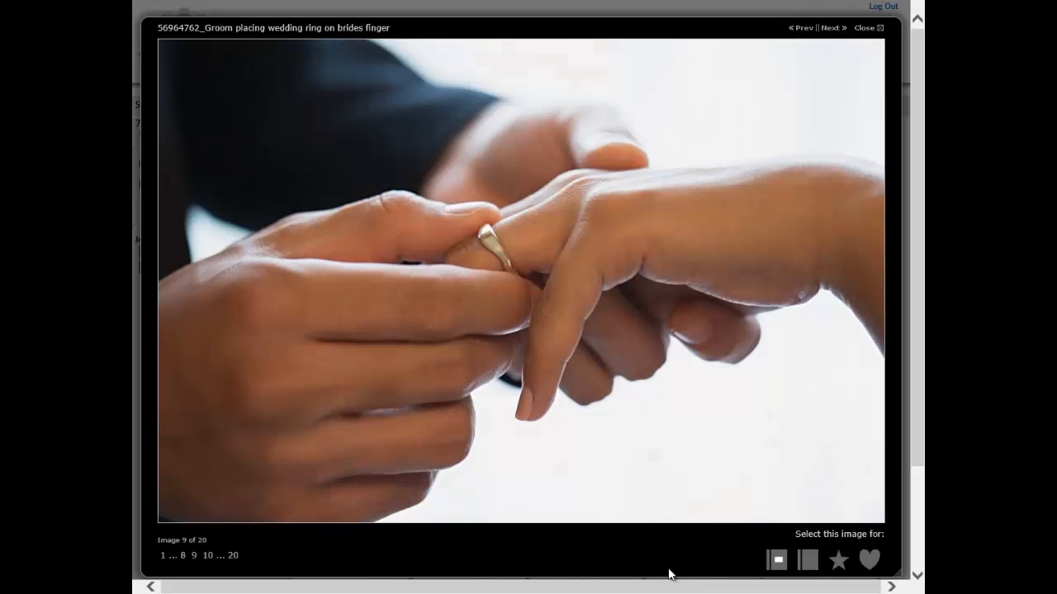
click(867, 560)
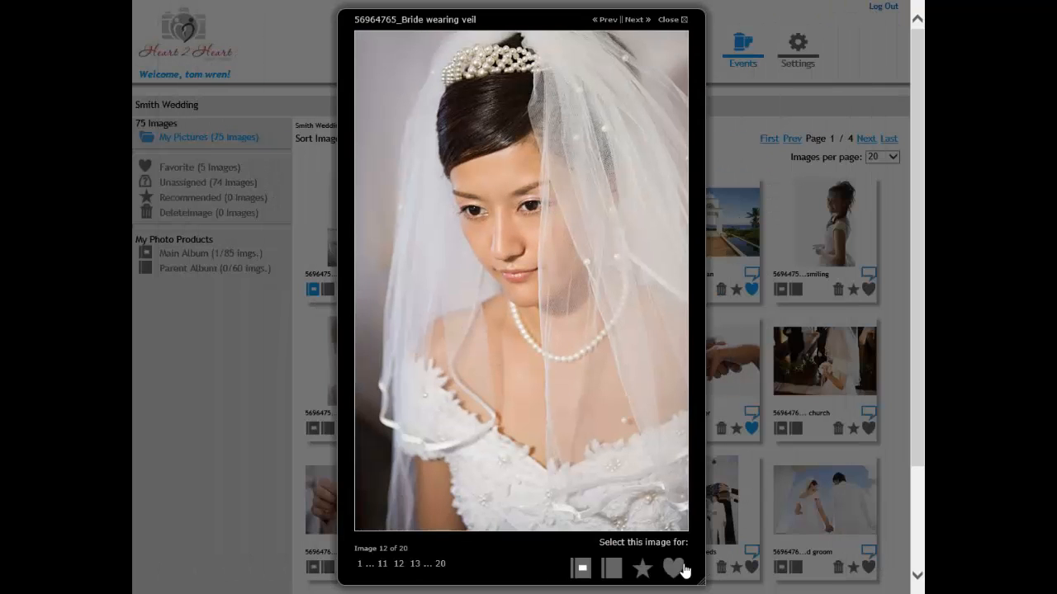
click(682, 570)
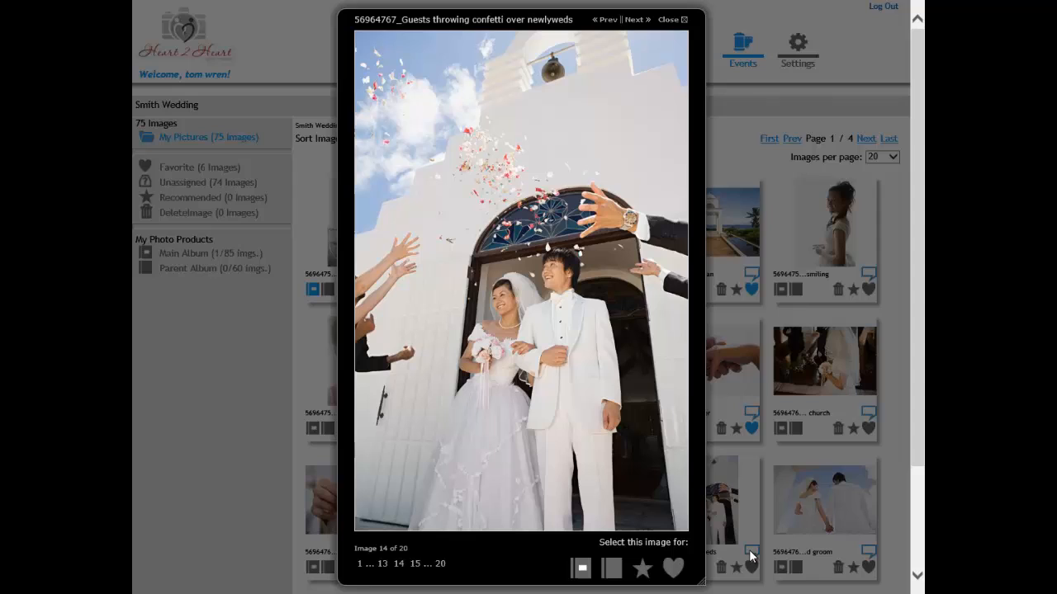
click(682, 570)
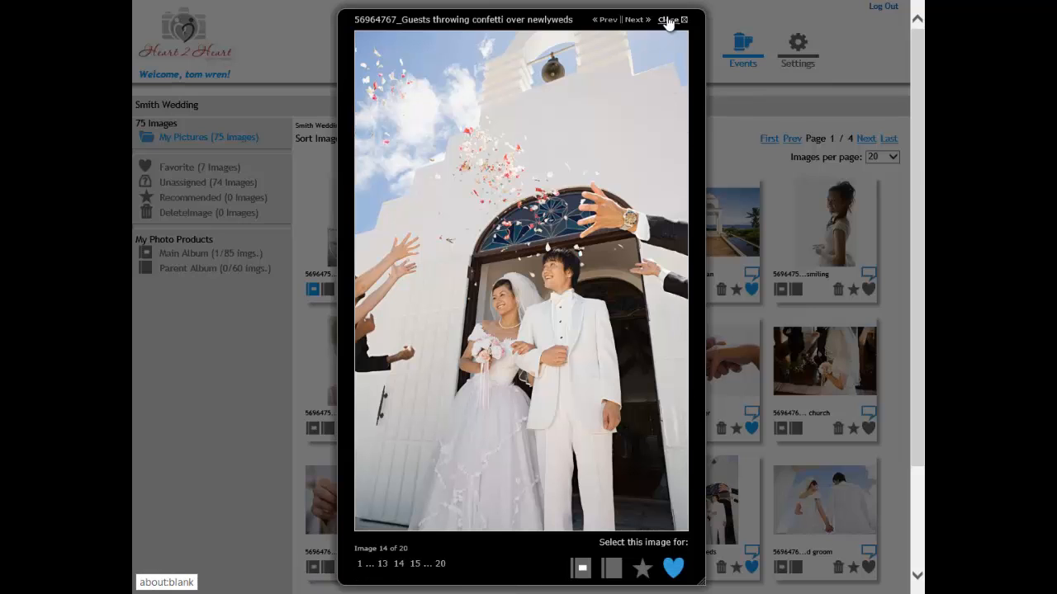
click(673, 20)
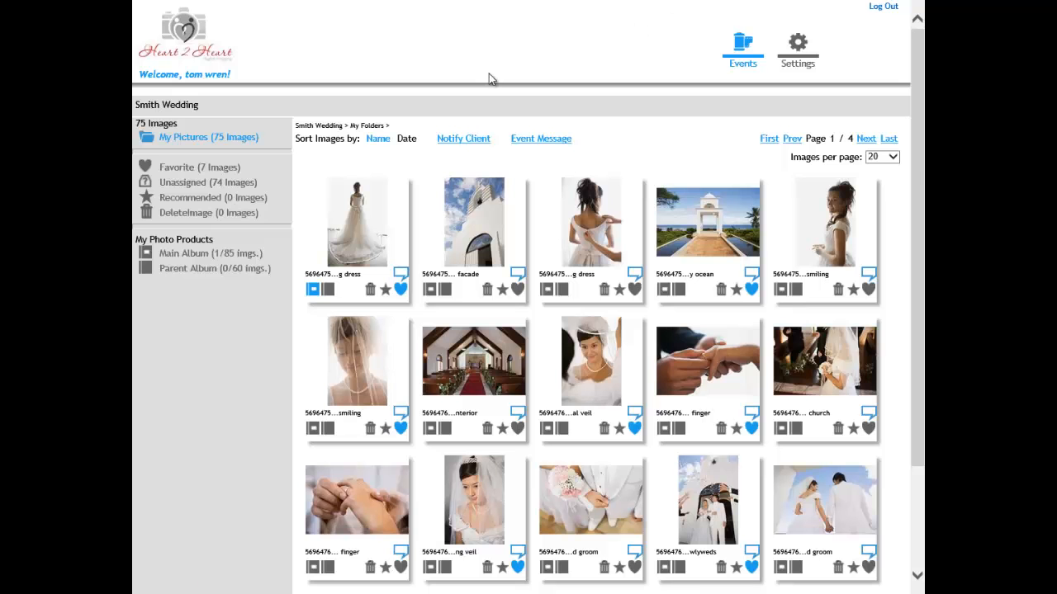
Show the favorite images and post the message "love this. make me an 8x10" on the wedding dress image.
click(193, 170)
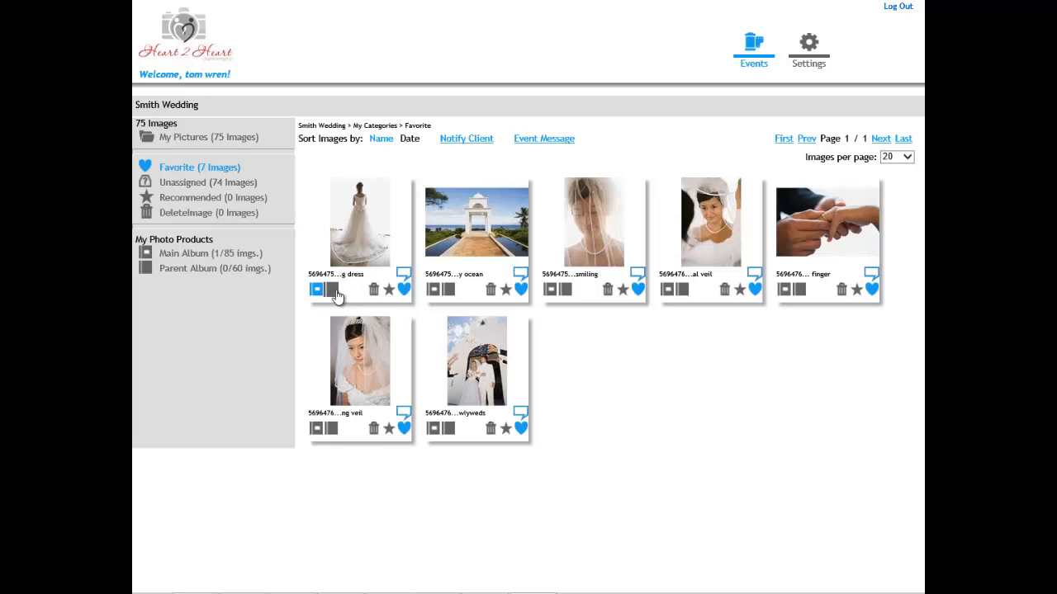
click(403, 272)
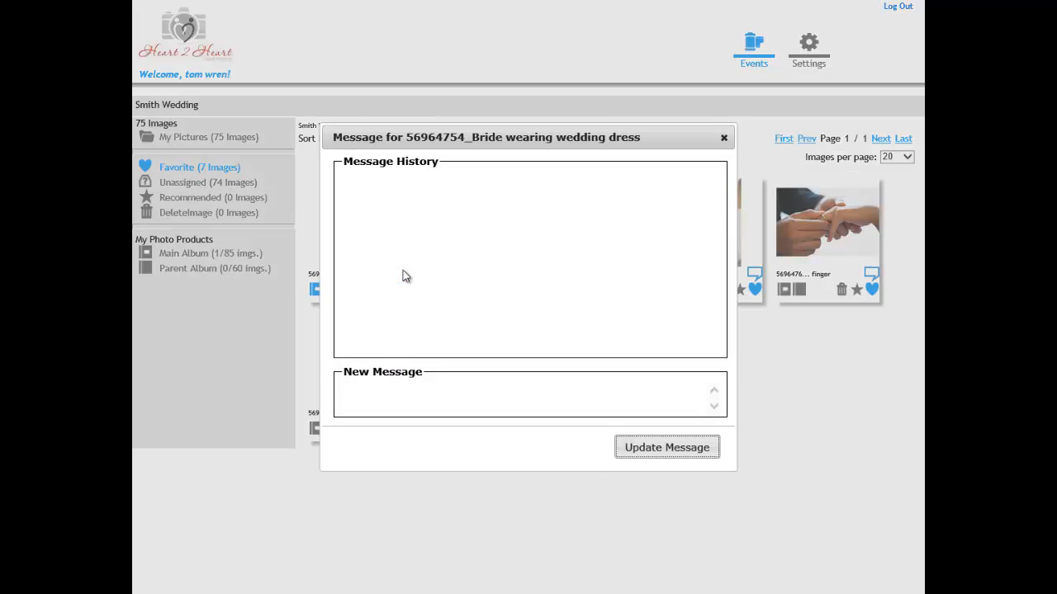
click(401, 385)
text(love this. make me an 8x10)
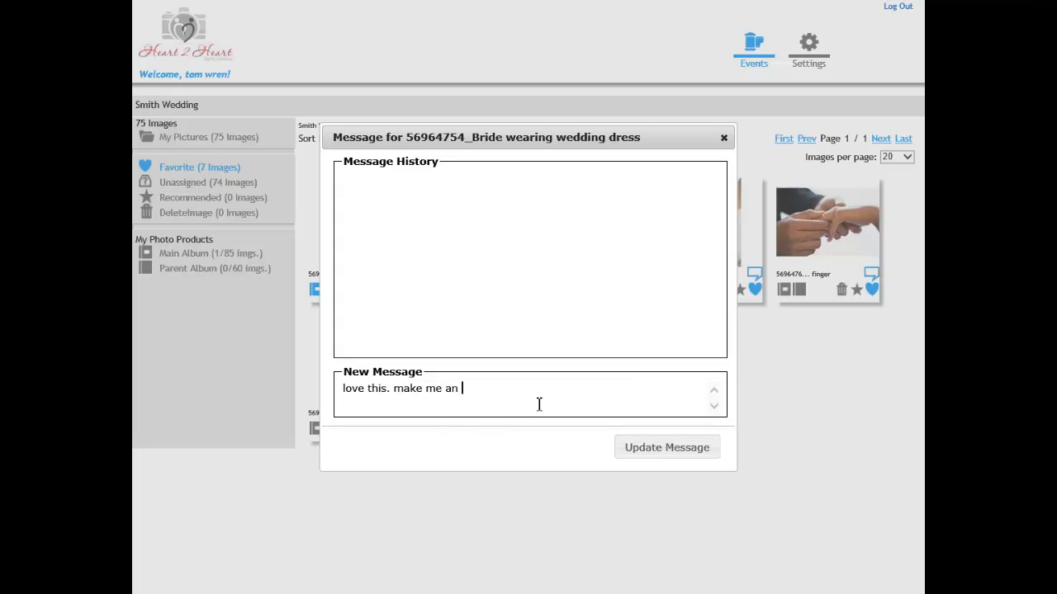
click(645, 447)
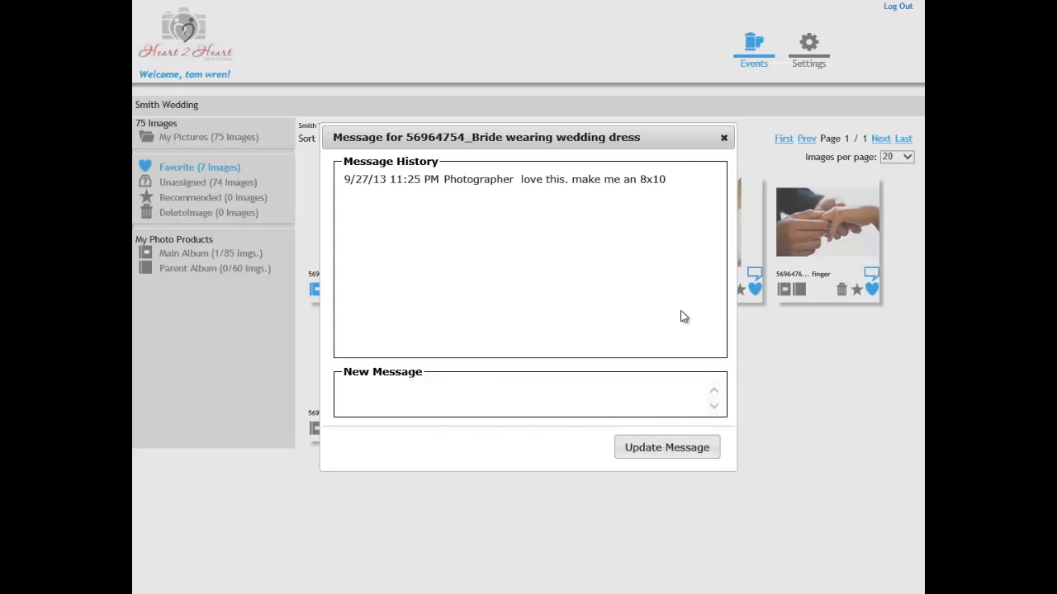
click(724, 142)
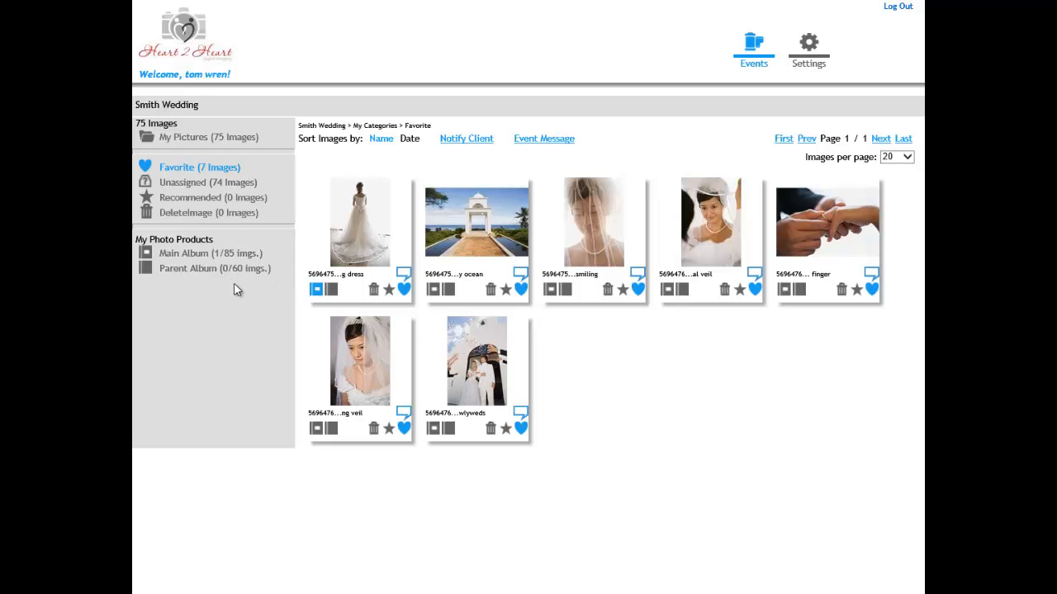
View the Main Album and all pictures of the event, and return to the events overview.
click(223, 255)
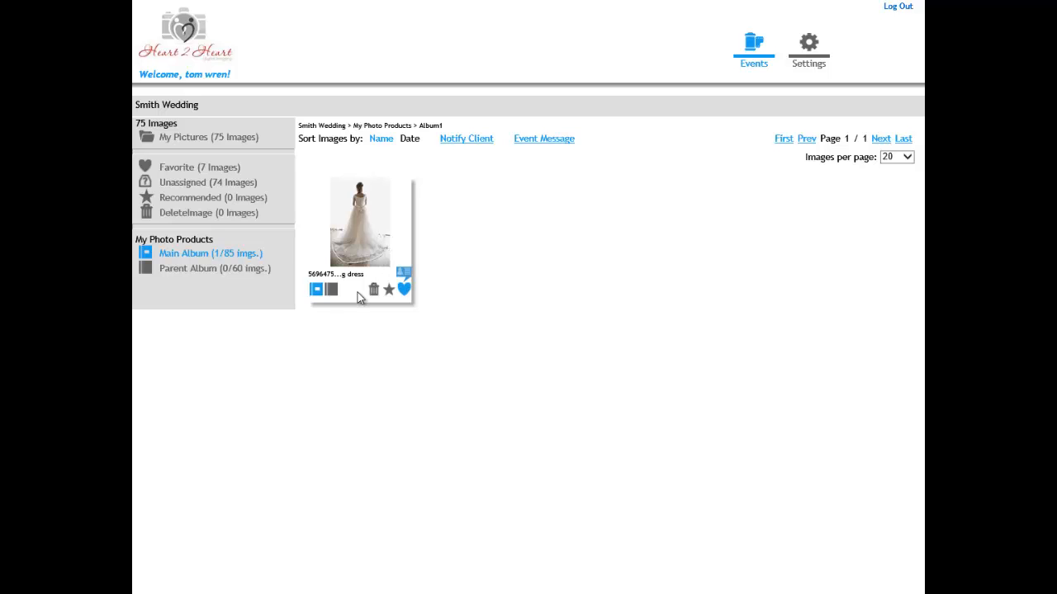
click(192, 139)
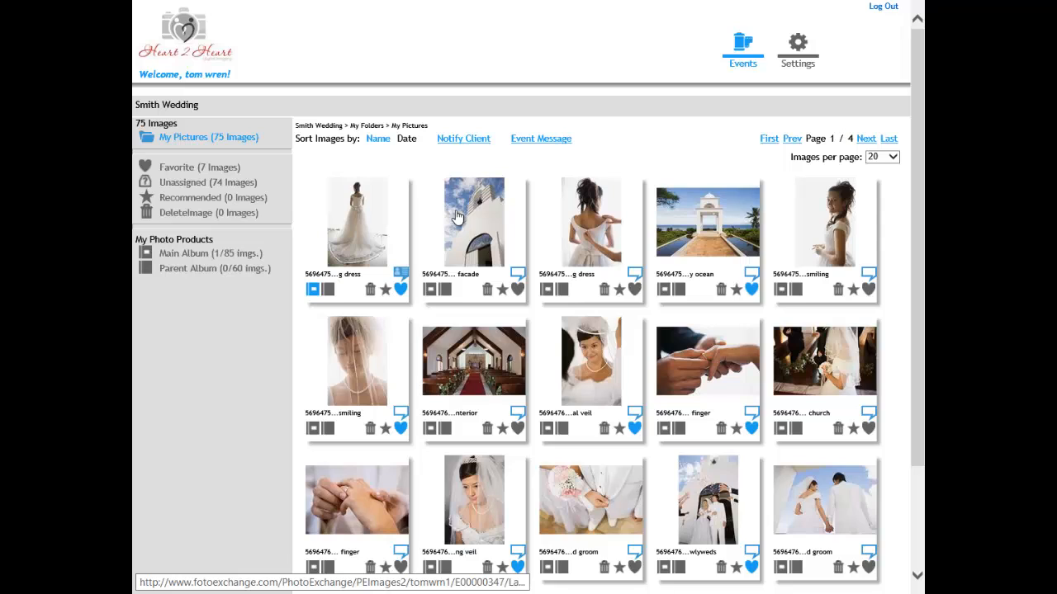
click(743, 58)
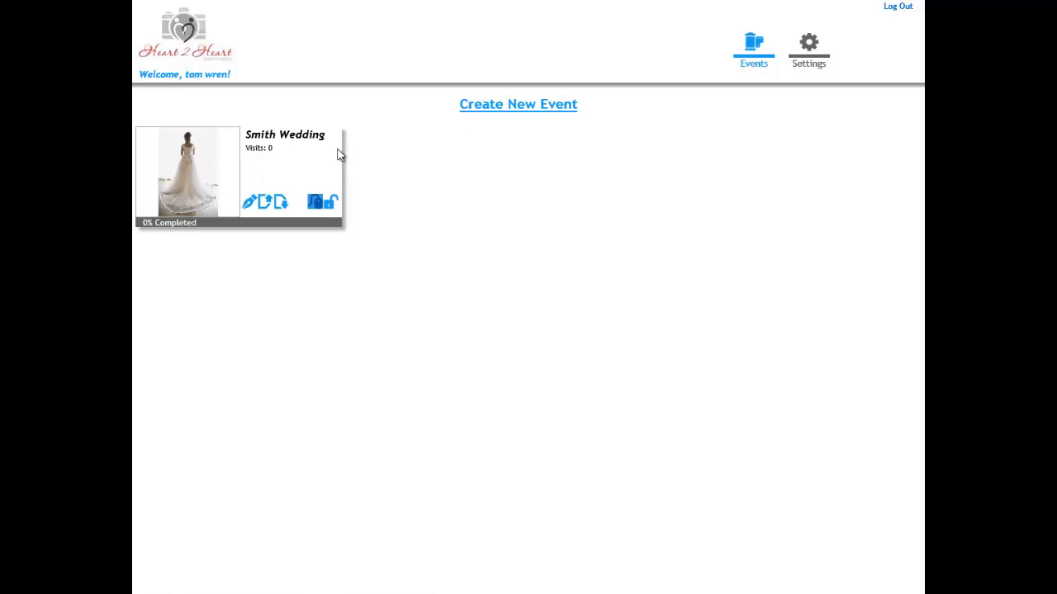
Protect the Smith Wedding event by entering an event password in its settings and save the update.
click(247, 204)
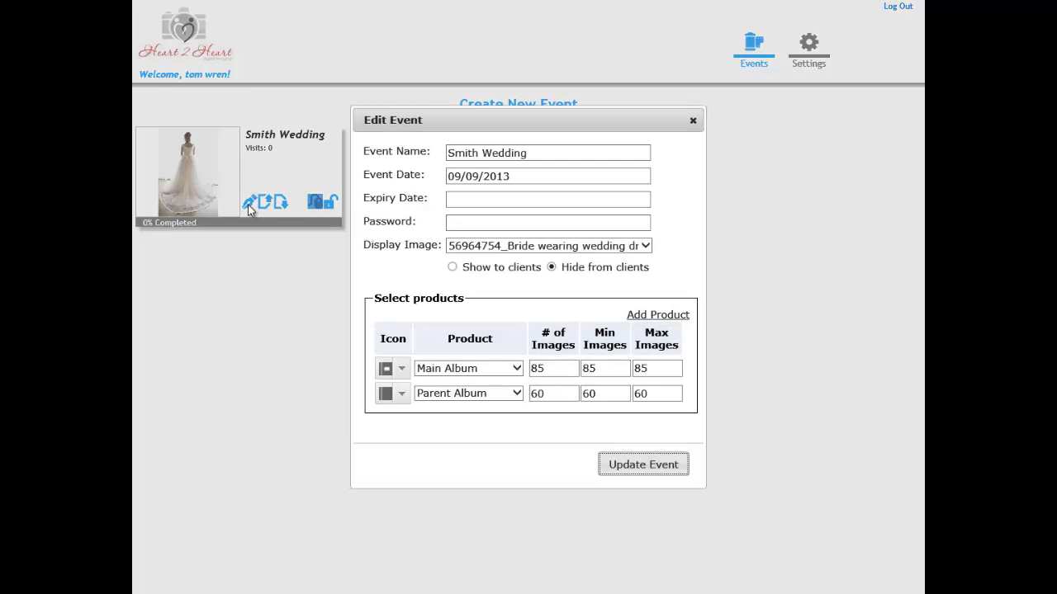
click(507, 193)
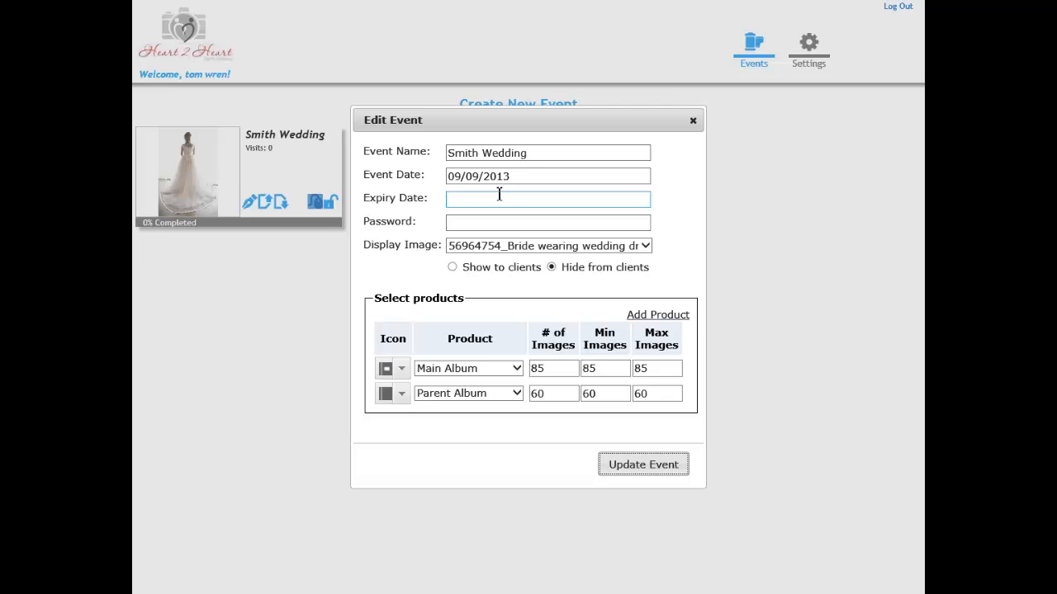
click(471, 225)
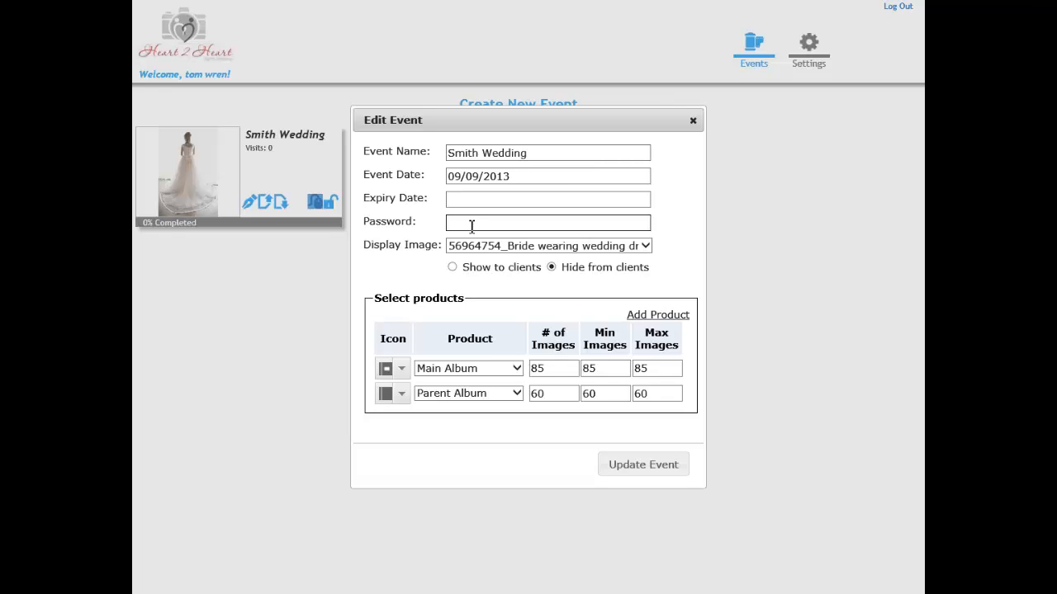
text(password)
click(628, 465)
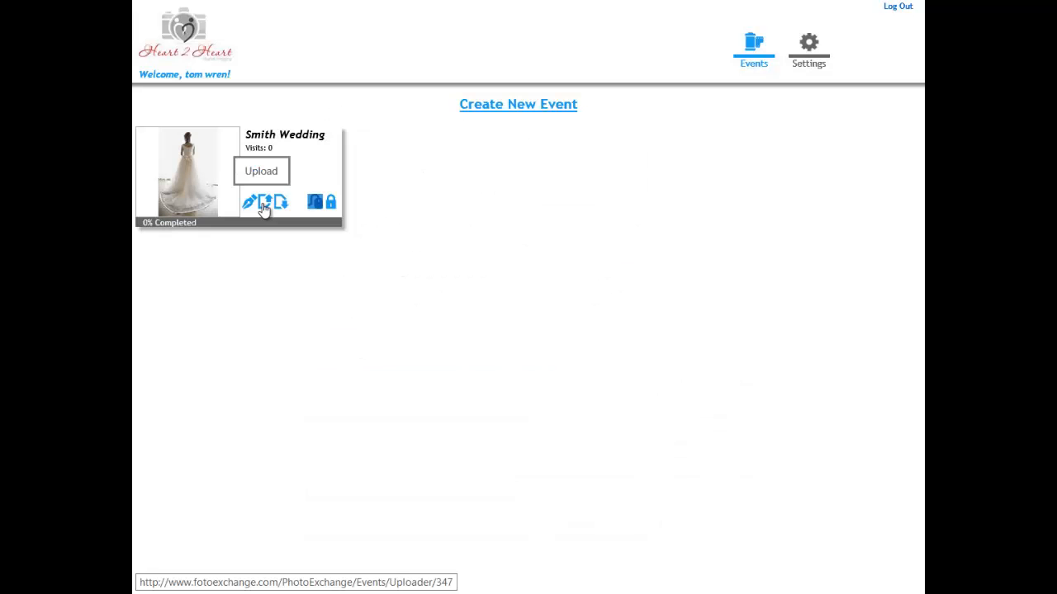